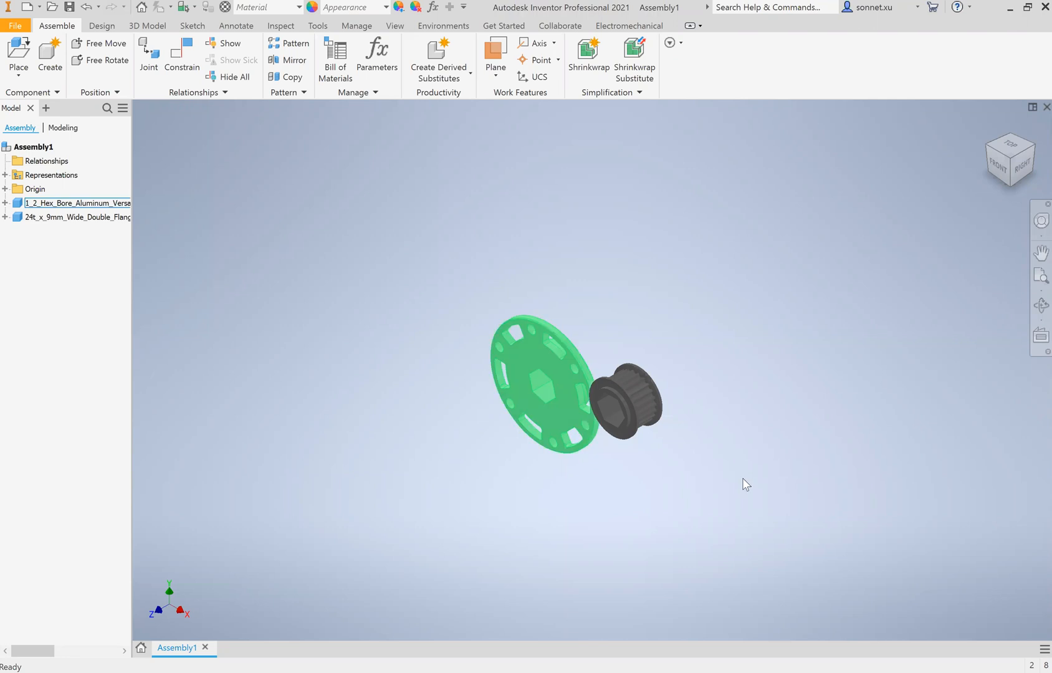
- Mate the pulley's end face to the back face of the hub's flange with a 0.000 in offset
click(320, 147)
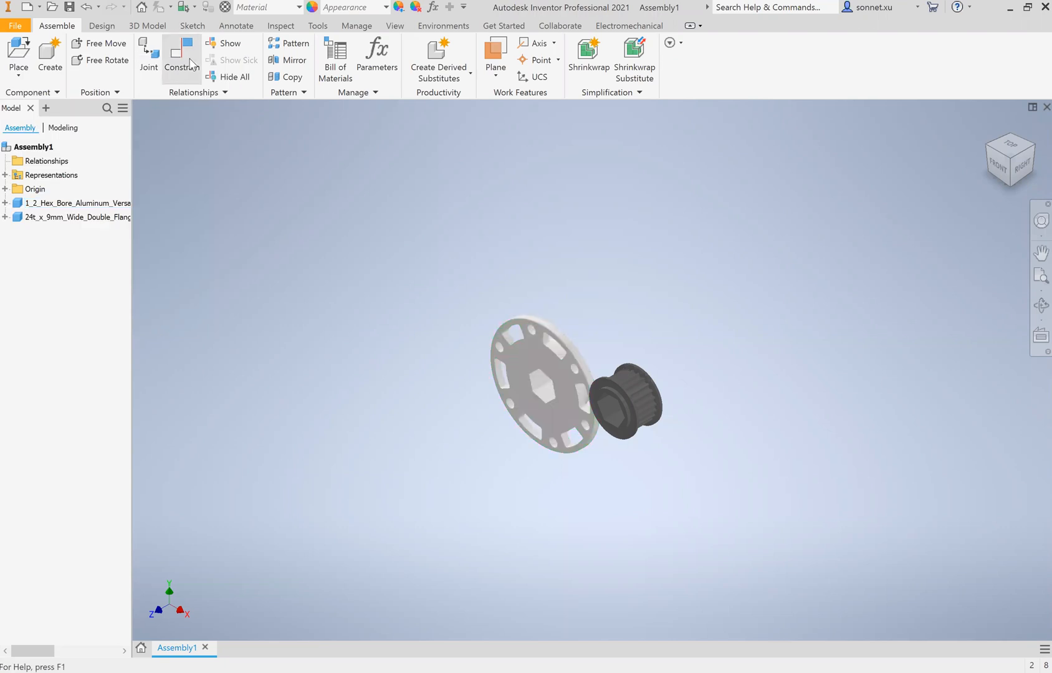
click(193, 64)
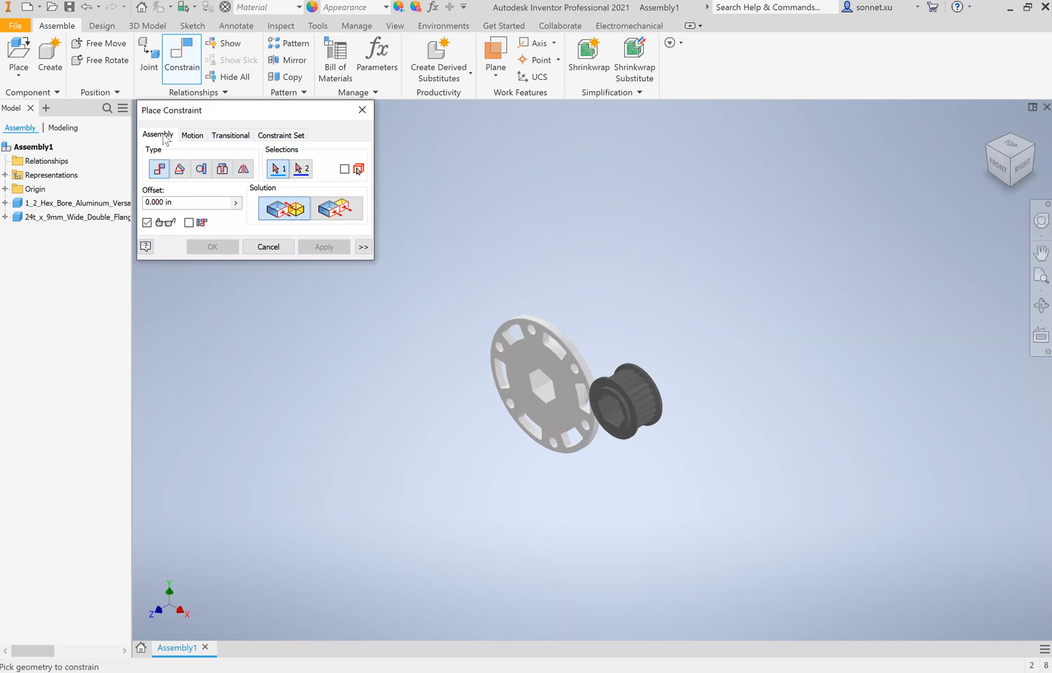
click(208, 140)
click(255, 136)
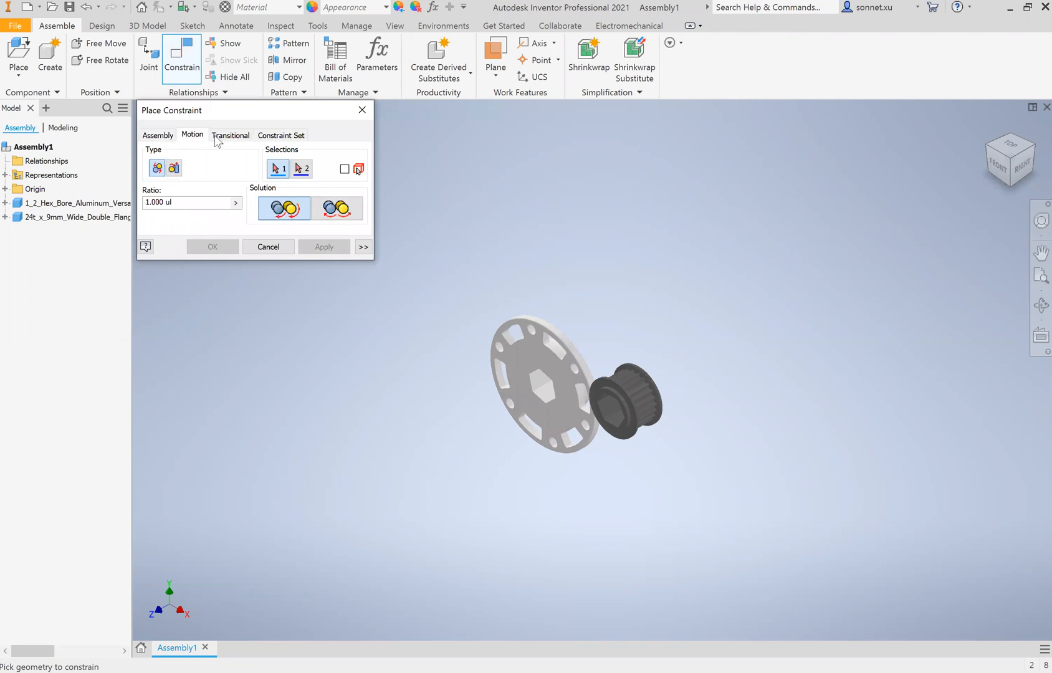
click(156, 137)
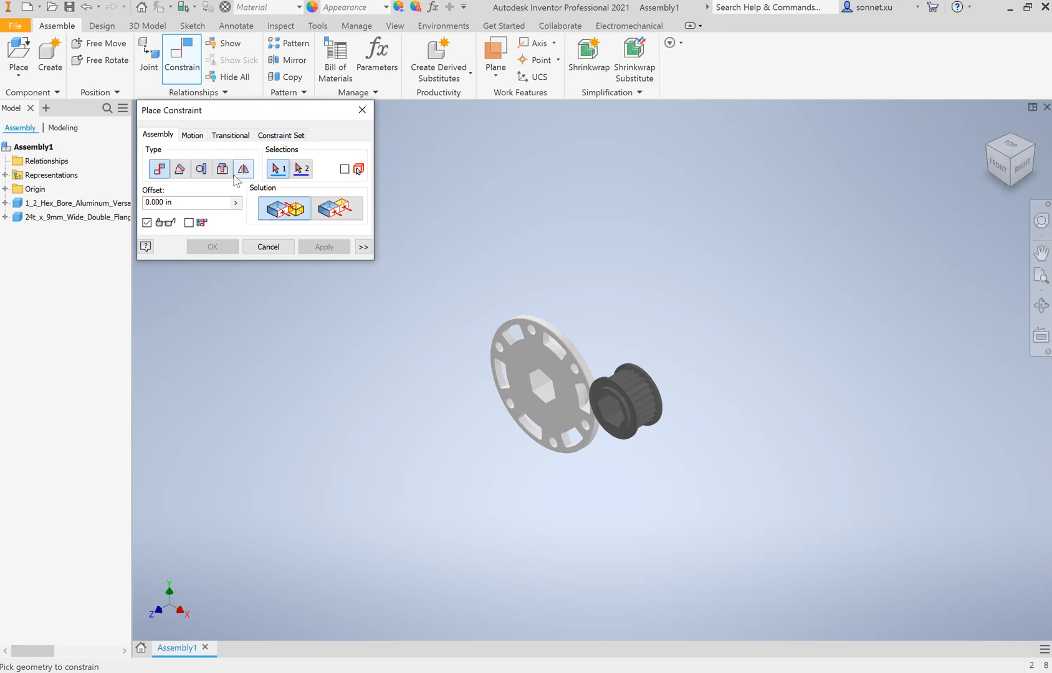
click(184, 174)
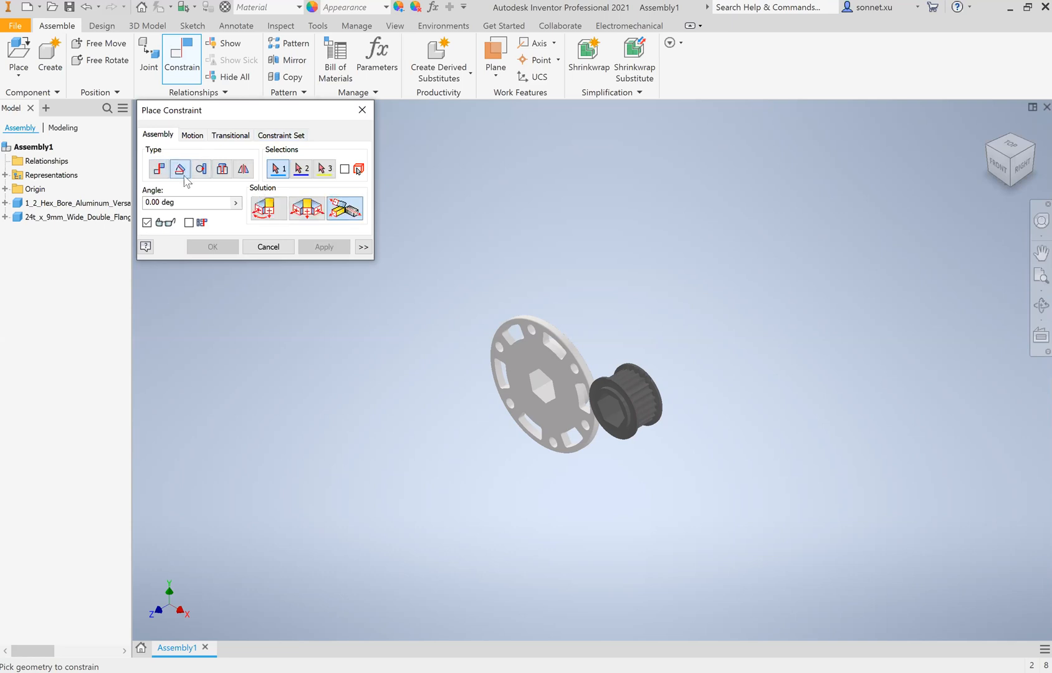
click(163, 168)
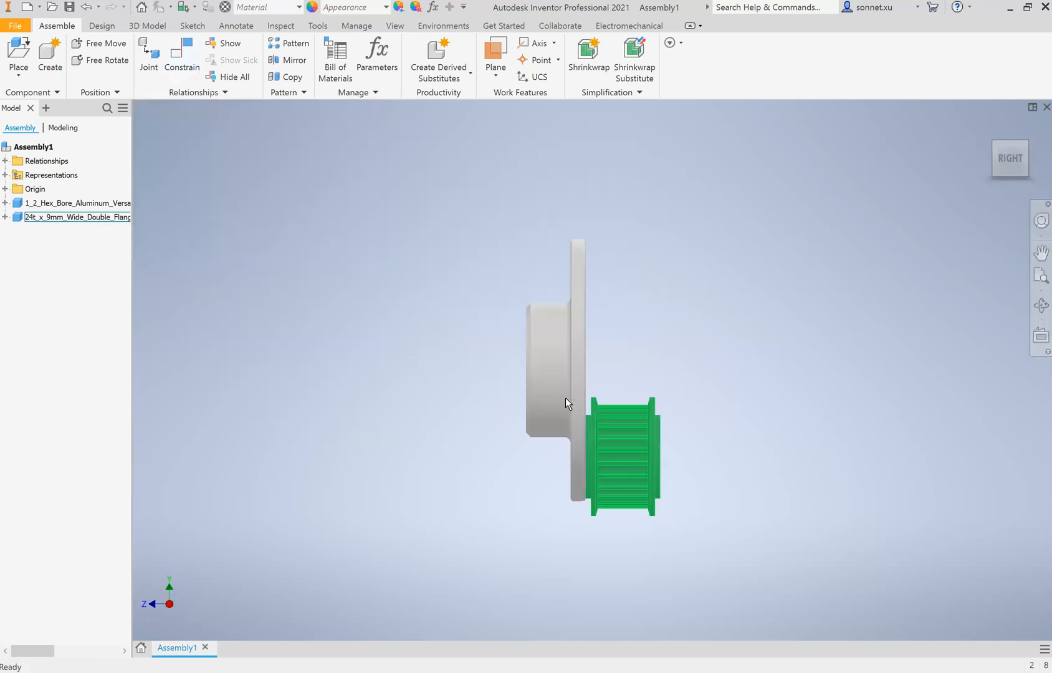
- Move the pulley and hub around in the side view to check which motions the face mate still allows
drag(580, 299, 603, 329)
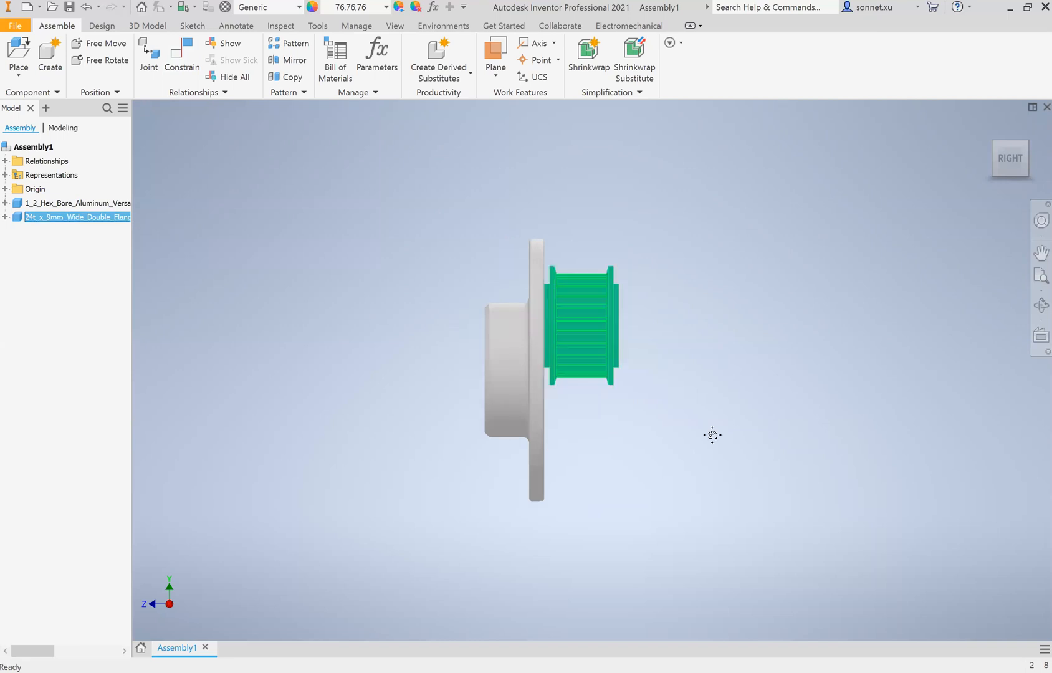
drag(587, 456, 612, 215)
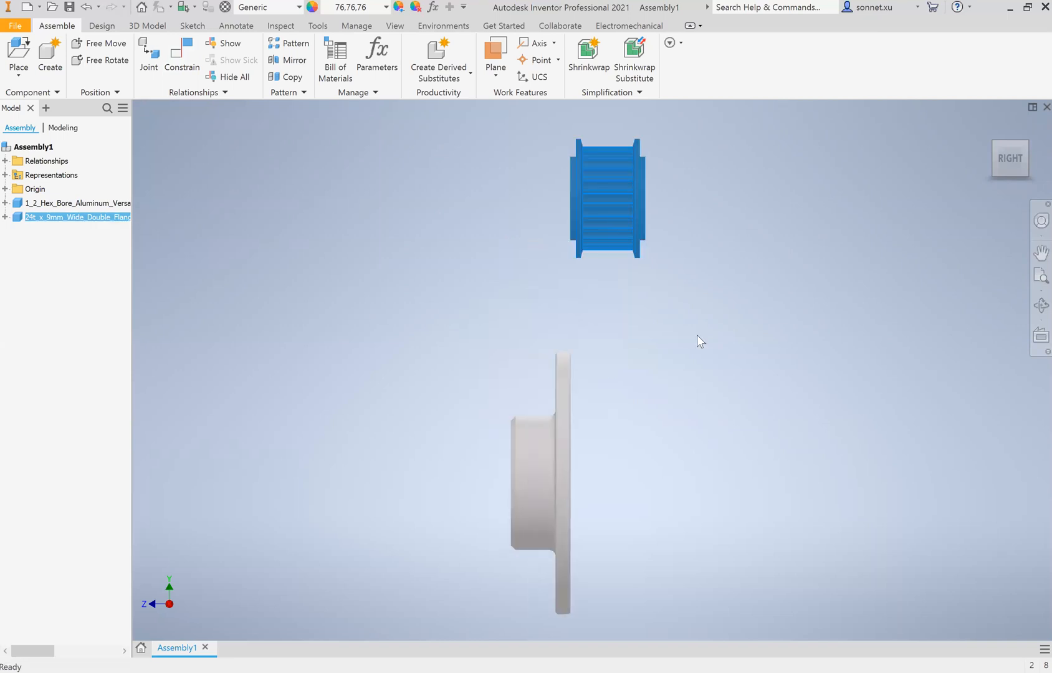
middle_drag(660, 333, 630, 324)
scroll(555, 180, up, 1)
middle_drag(533, 175, 524, 174)
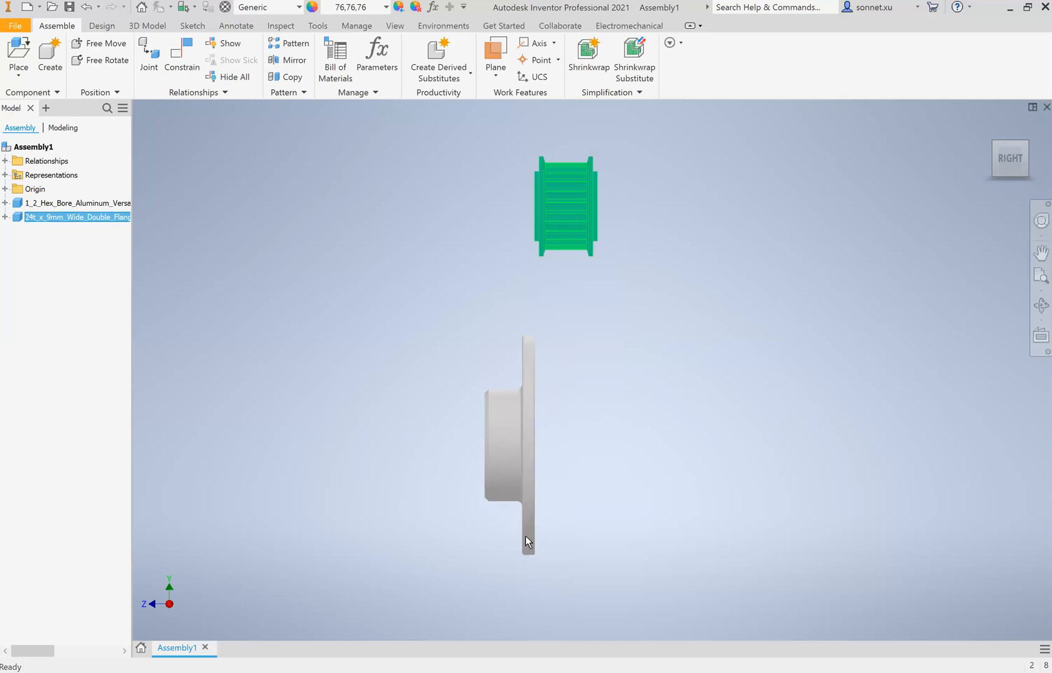
drag(563, 172, 510, 243)
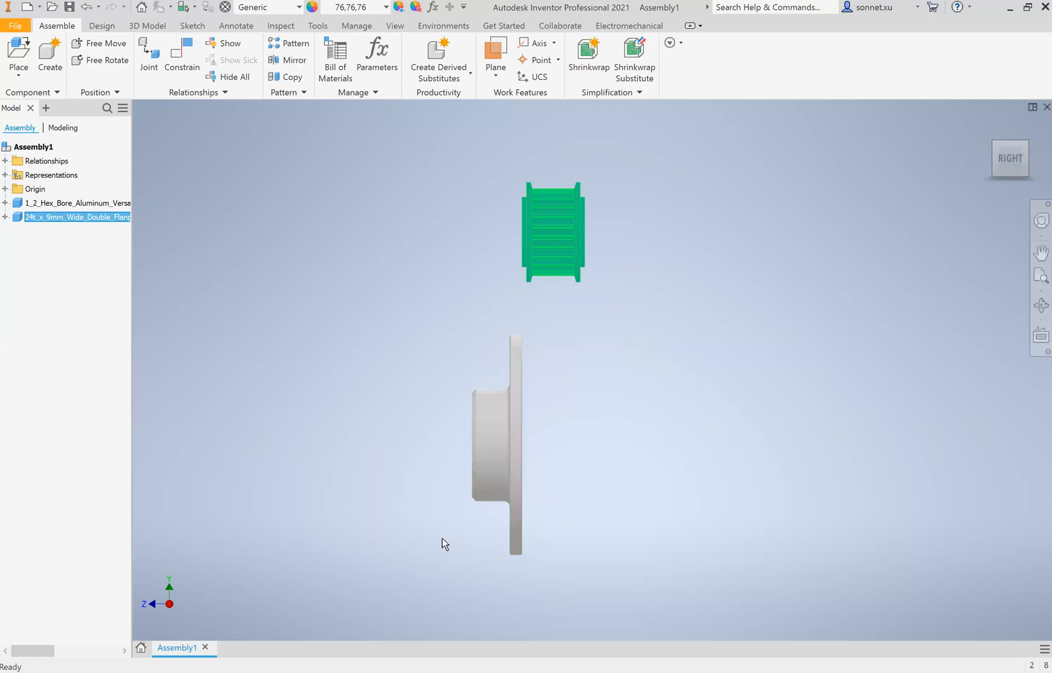
drag(553, 232, 483, 323)
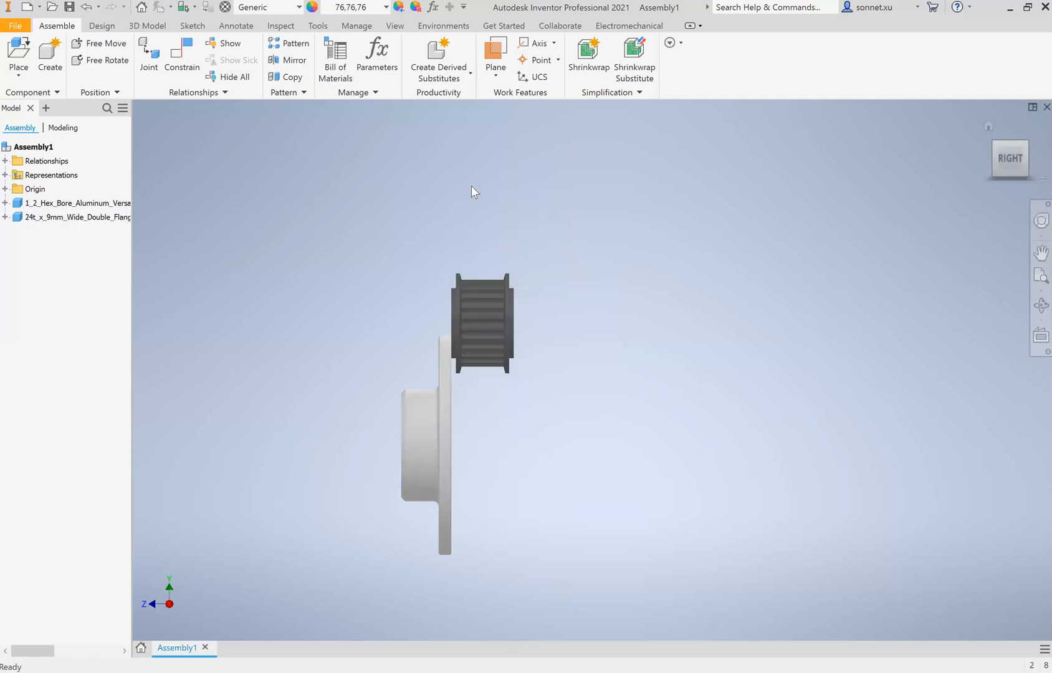
- Delete the Mate:1 constraint from the hex-bore hub and pull the pulley away from the flange
click(36, 191)
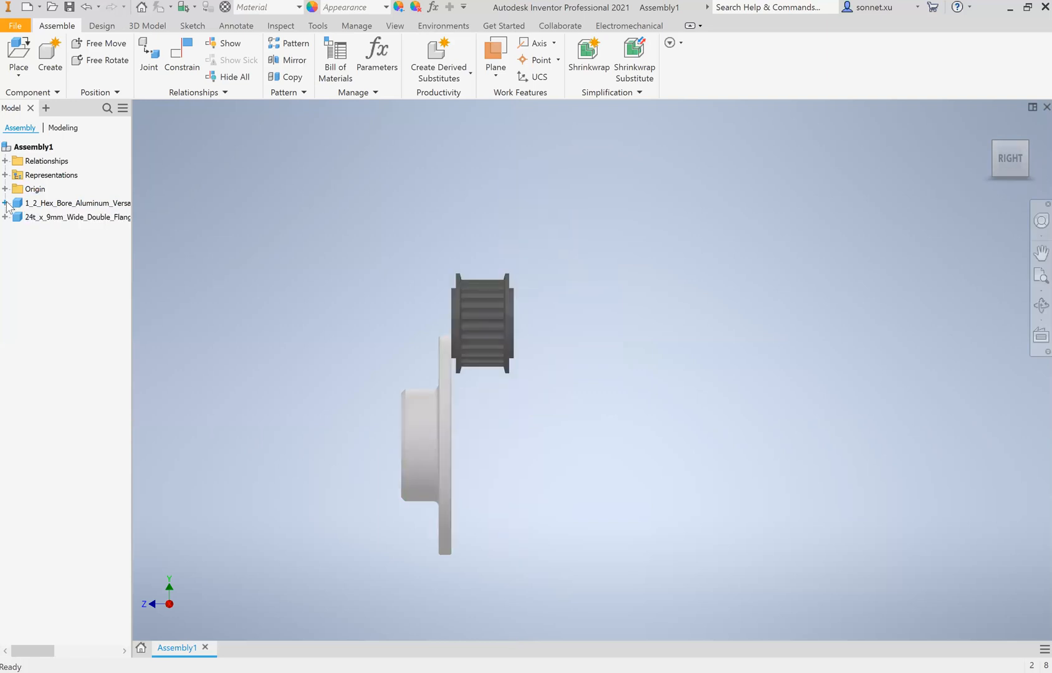
click(5, 203)
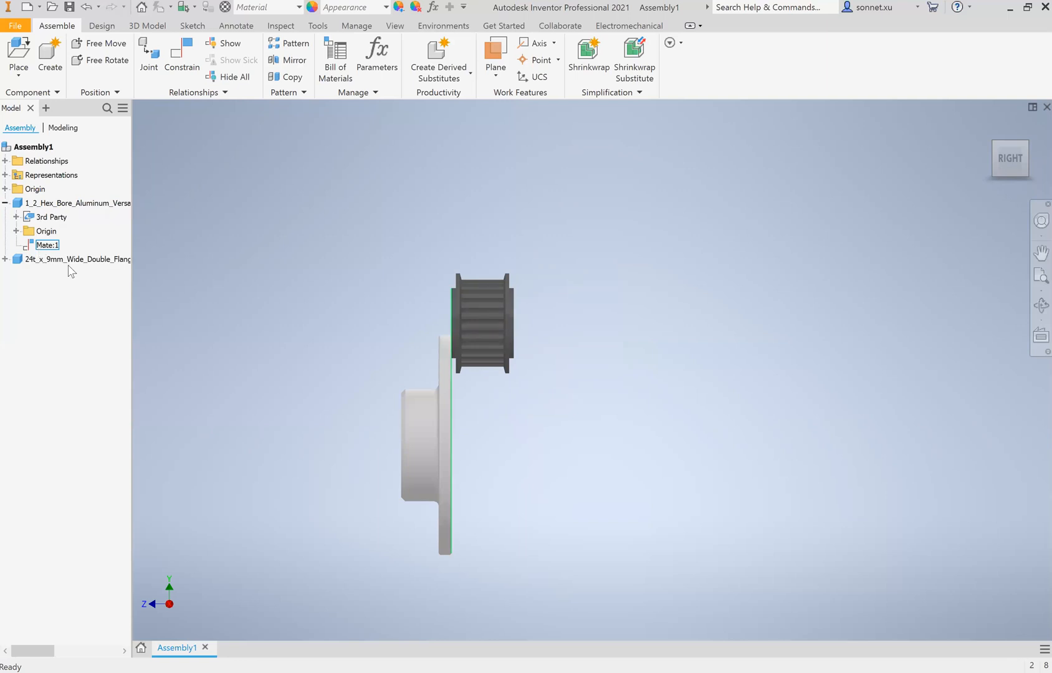
right_click(38, 245)
click(56, 263)
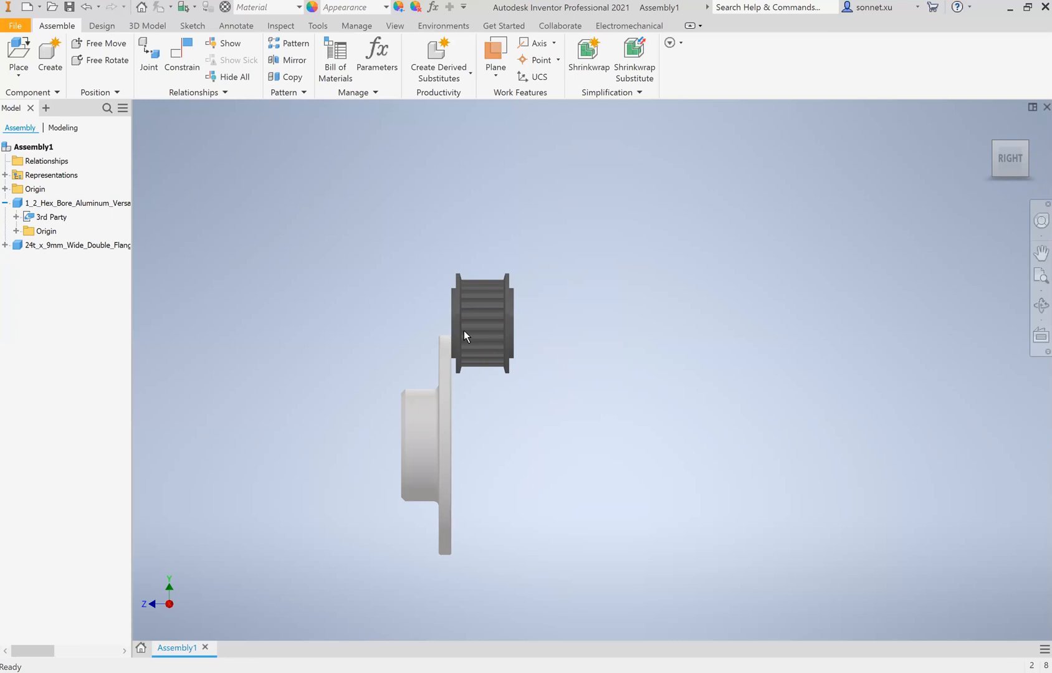
drag(510, 363, 613, 390)
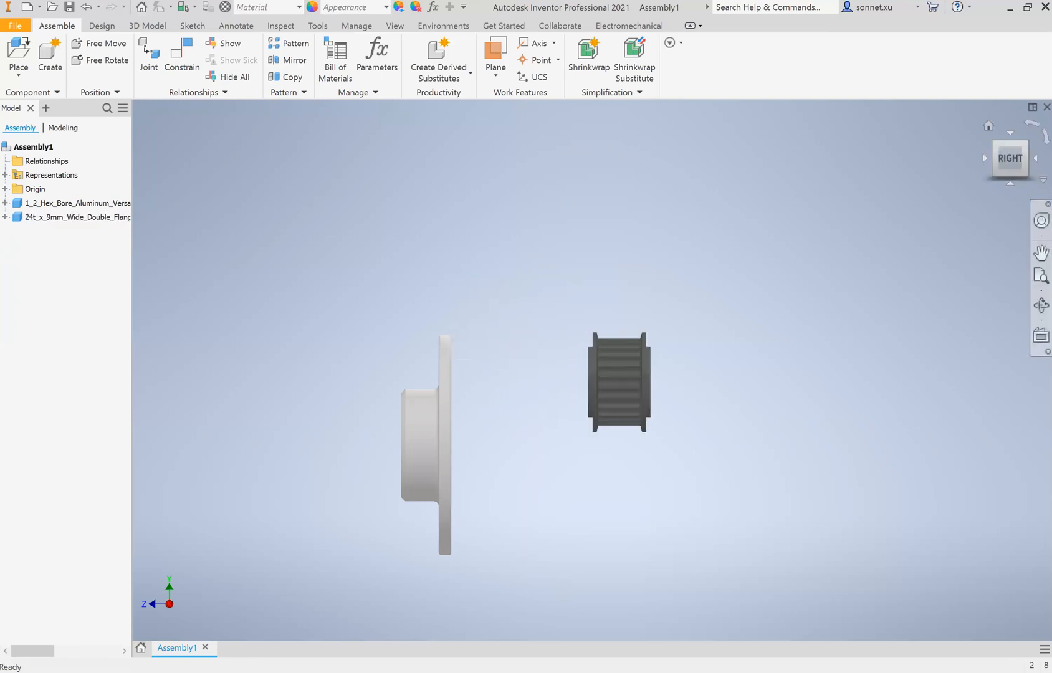
- Add a flush constraint between the pulley's end face and the end face of the hub's boss
click(988, 126)
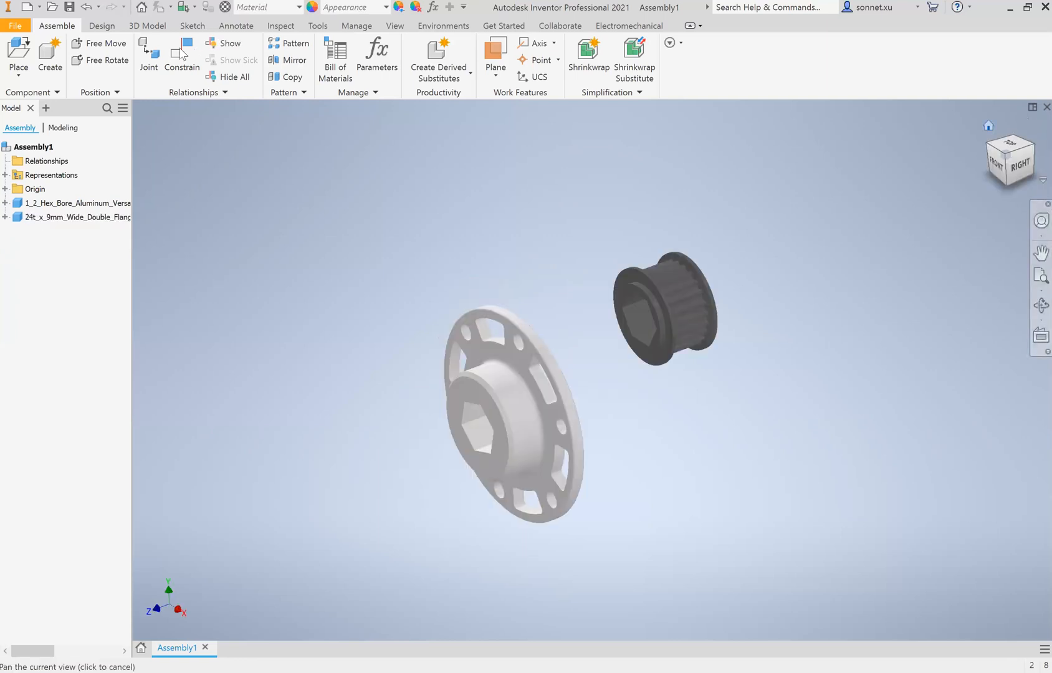
click(180, 55)
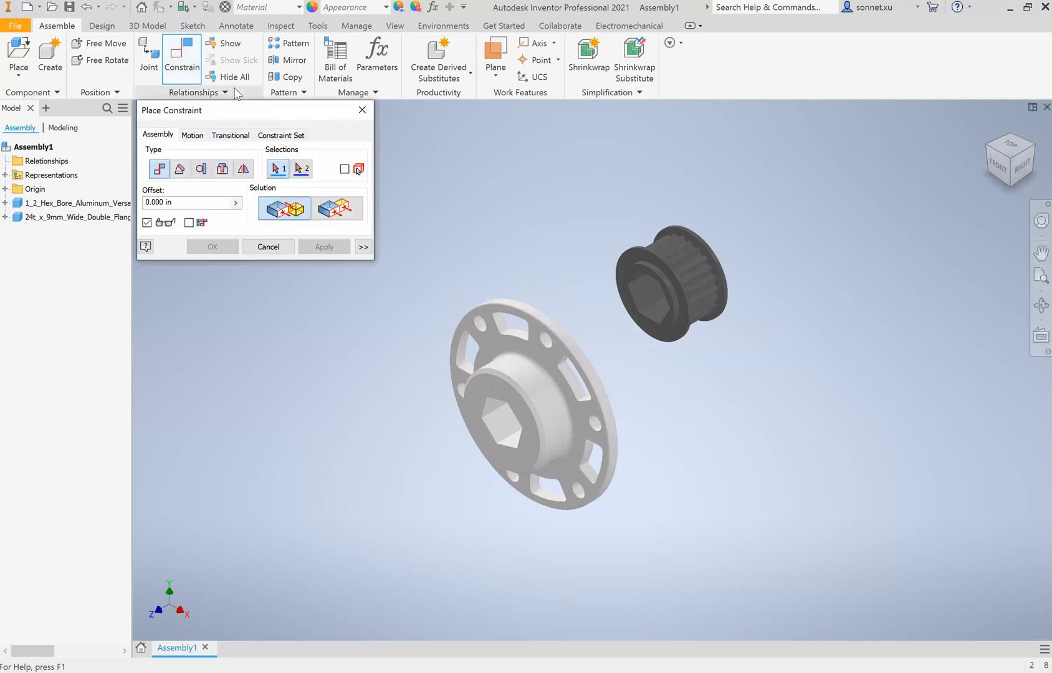
click(336, 209)
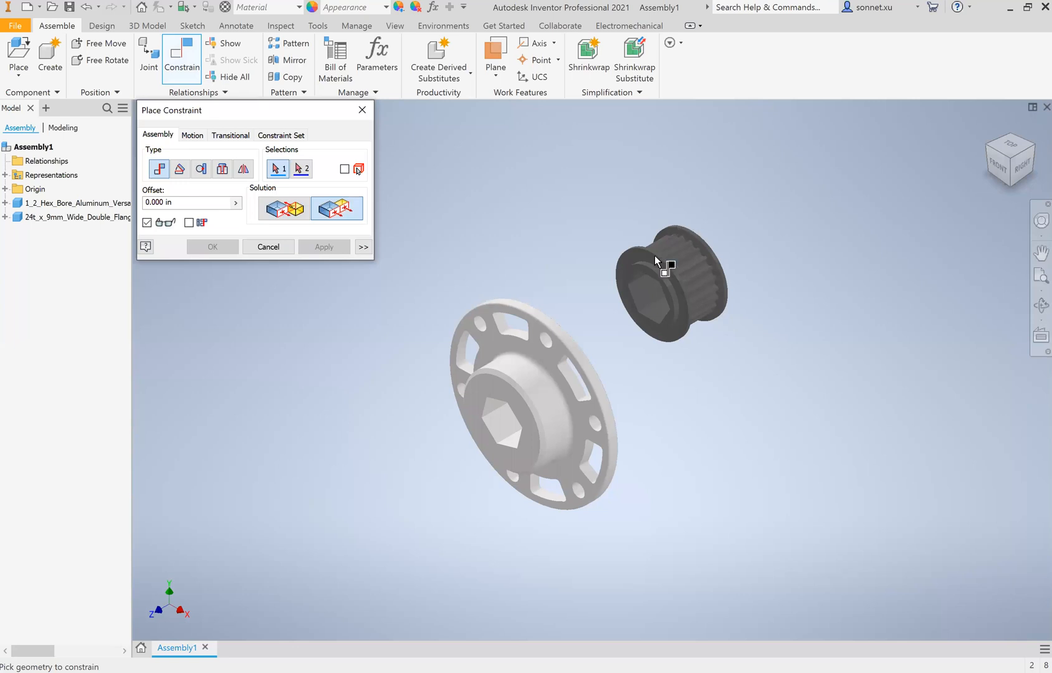
scroll(625, 390, up, 5)
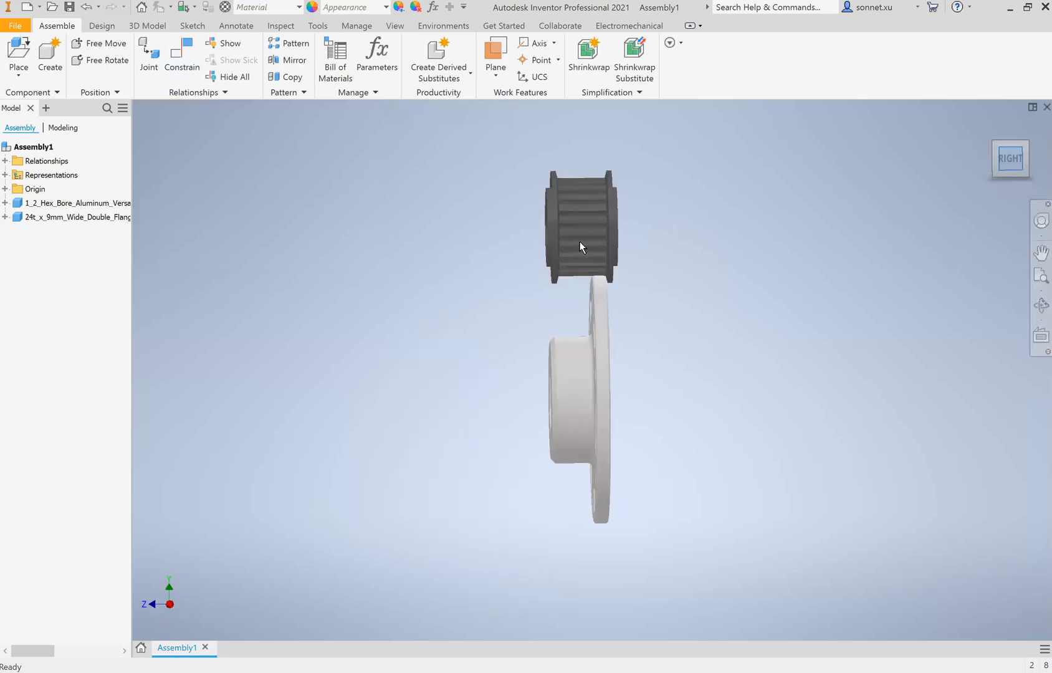
- Move the pulley up and down in the side view to check how the flush constraint limits it
drag(580, 240, 504, 598)
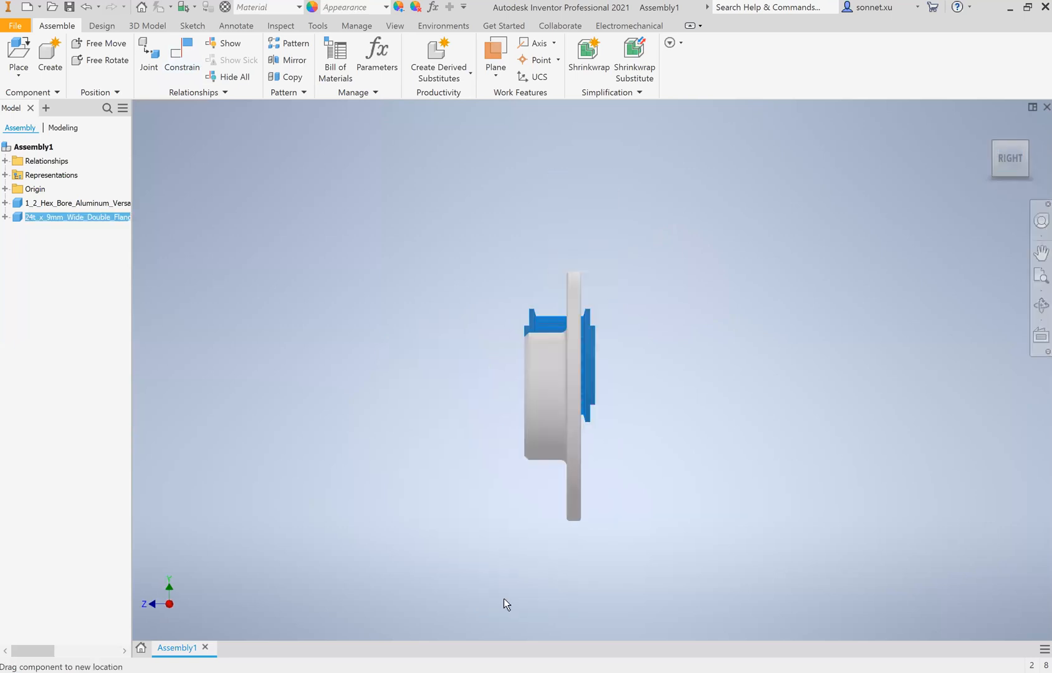
drag(539, 364, 513, 190)
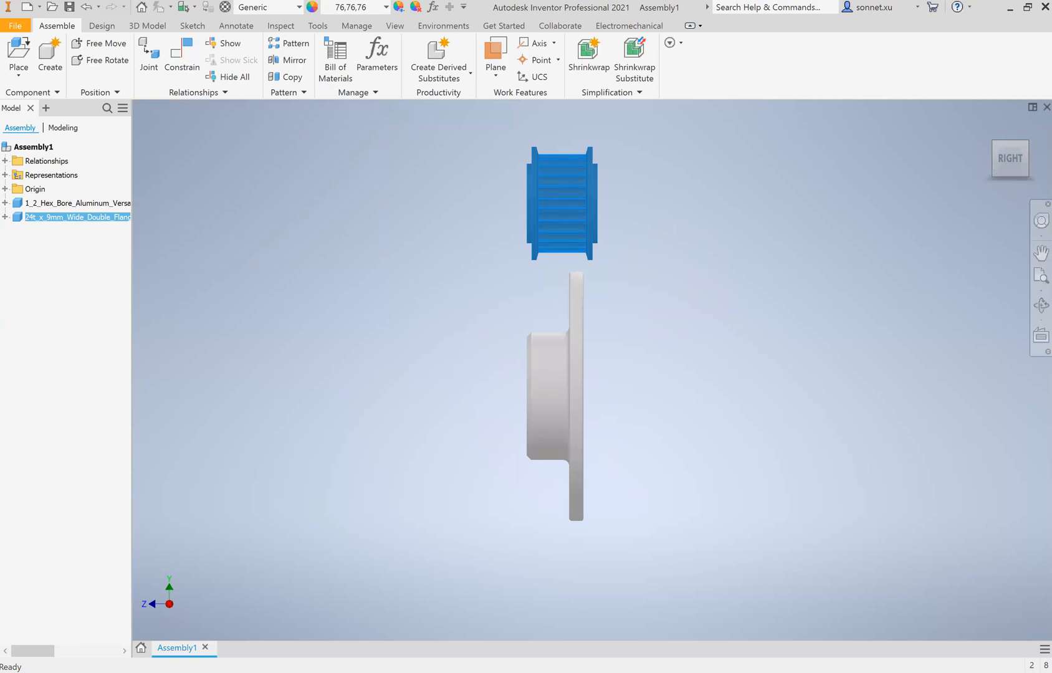
click(664, 111)
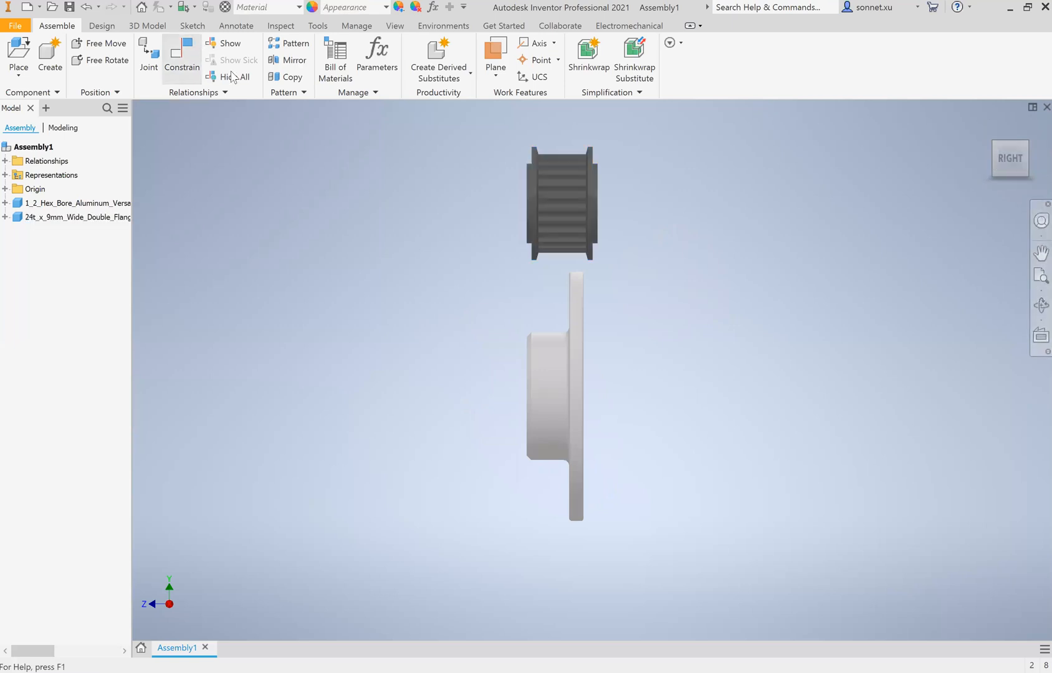
- Delete the Flush:1 constraint from the hex-bore hub
click(4, 204)
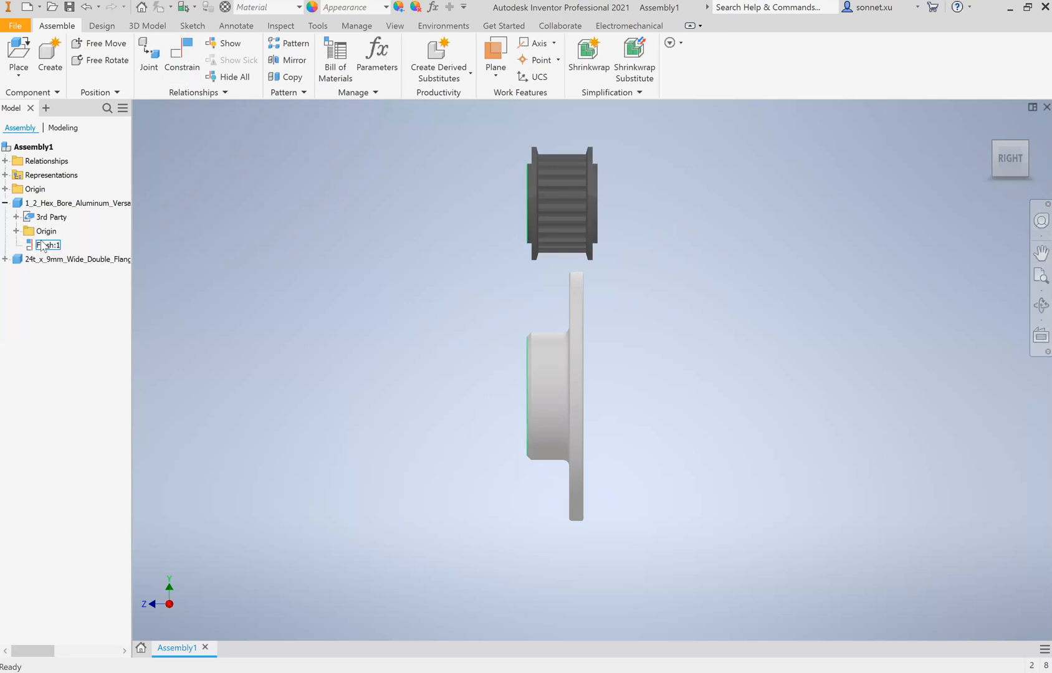
right_click(42, 245)
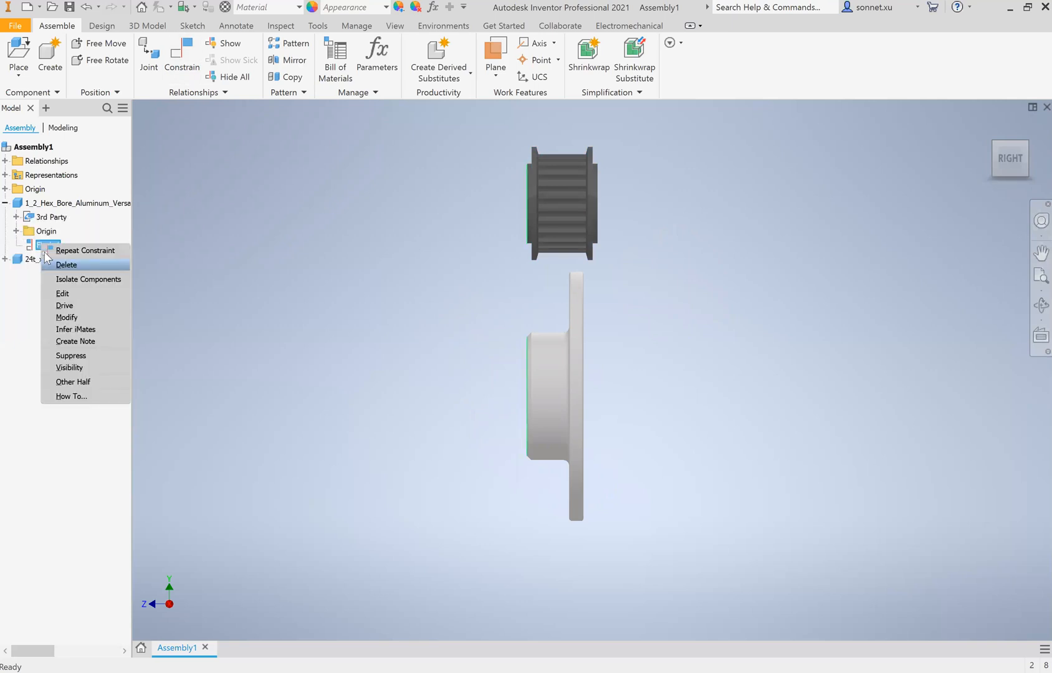
click(6, 203)
- Mate the pulley's centre axis to the axis of the hub's cylindrical boss with a 0.000 in offset
click(193, 60)
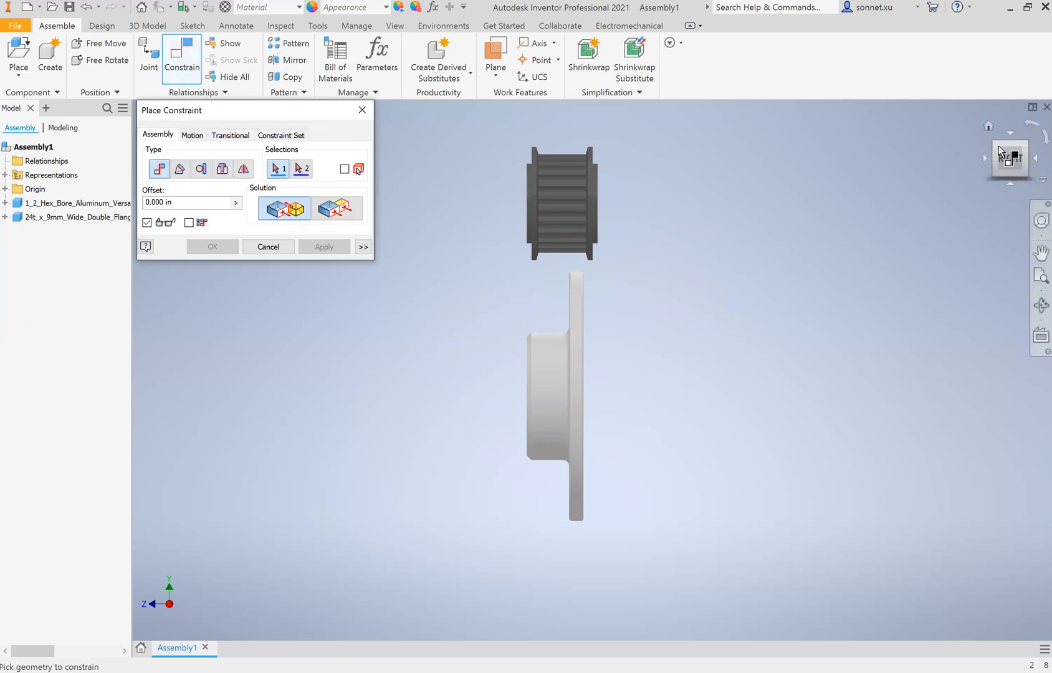
key(F6)
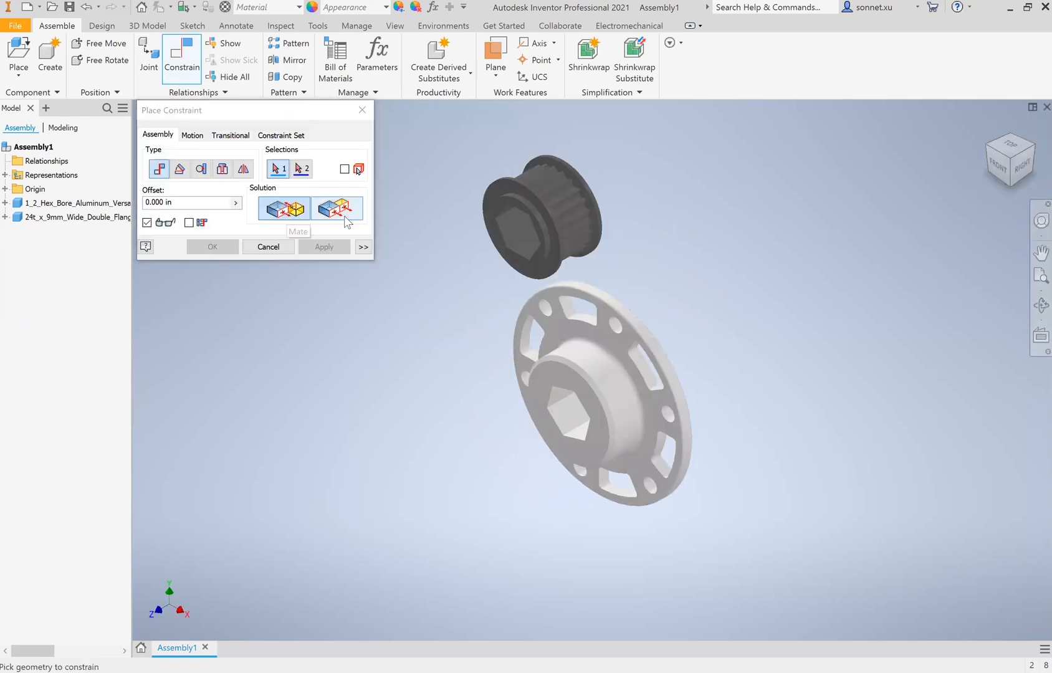
scroll(511, 265, up, 5)
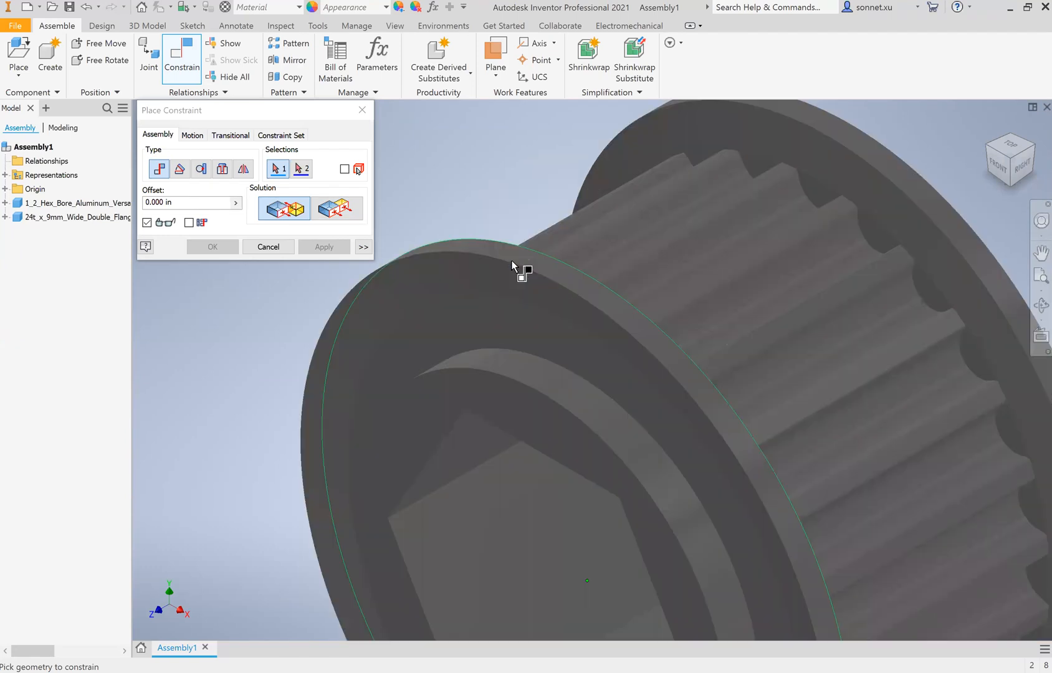
scroll(521, 256, down, 5)
scroll(558, 293, up, 4)
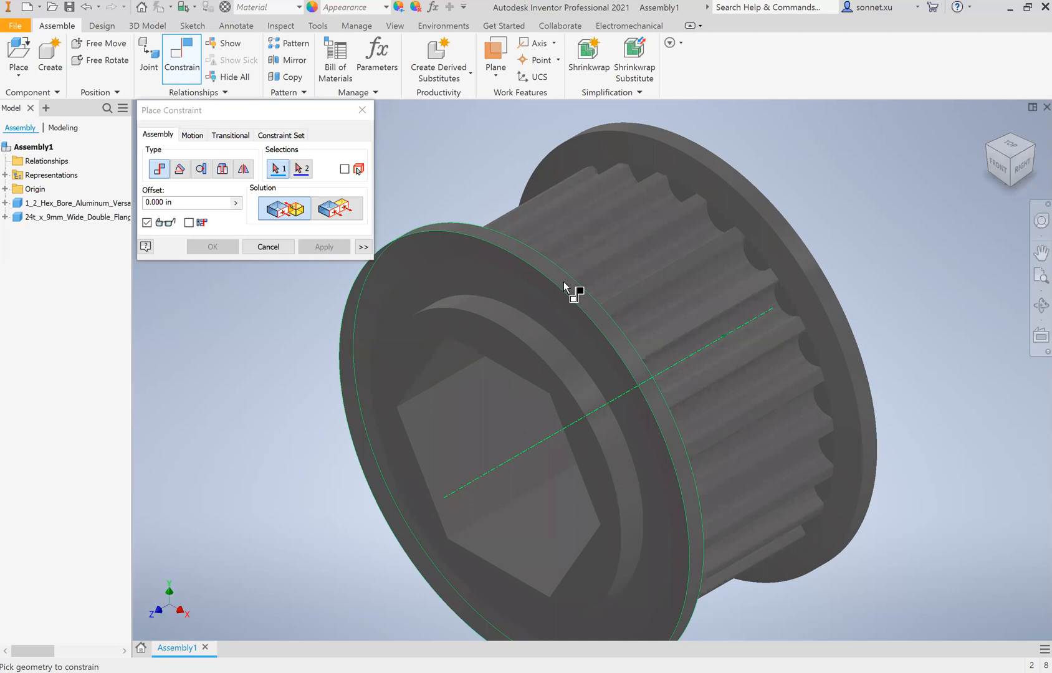
mouse_move(582, 302)
click(767, 503)
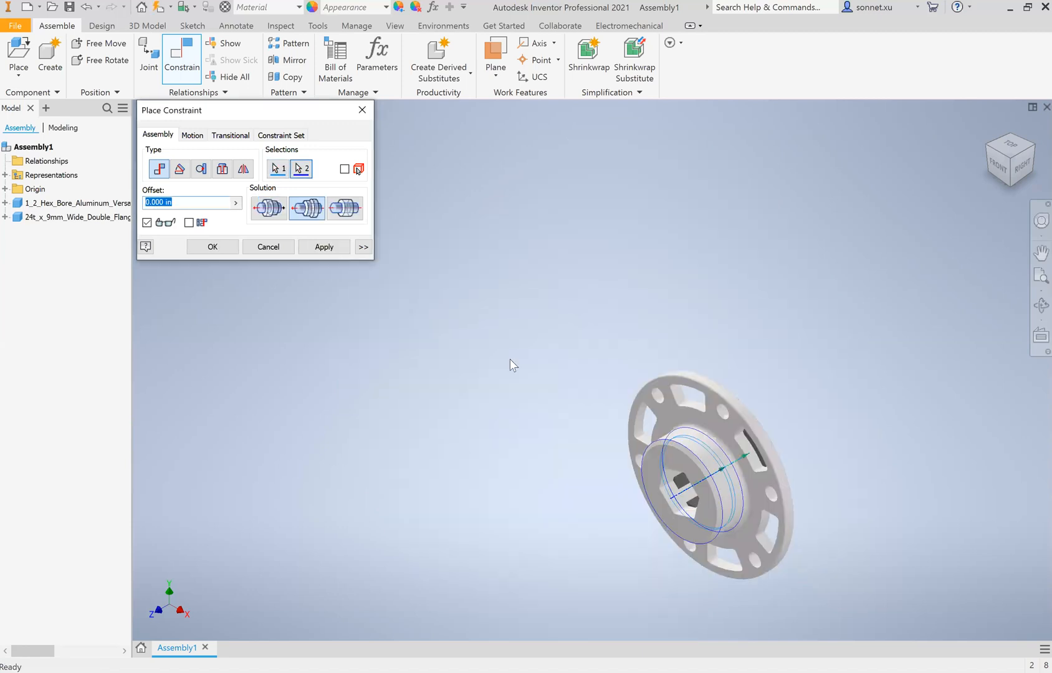
- Move the hub and pulley in the front and isometric views to check that the axis mate keeps them concentric
scroll(436, 399, down, 5)
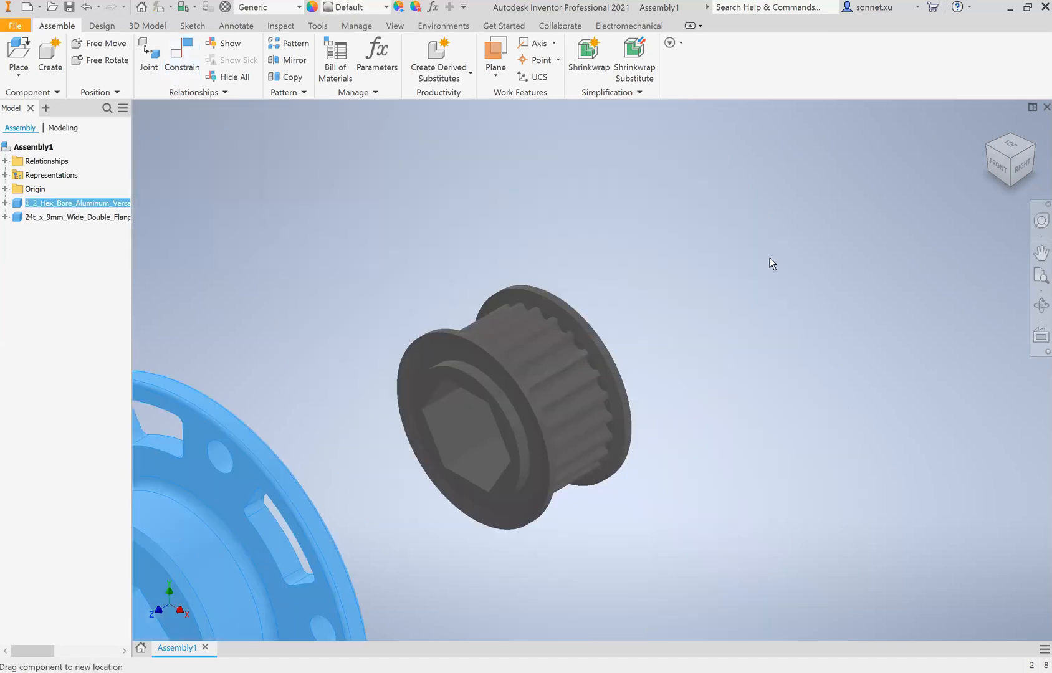
drag(769, 258, 647, 380)
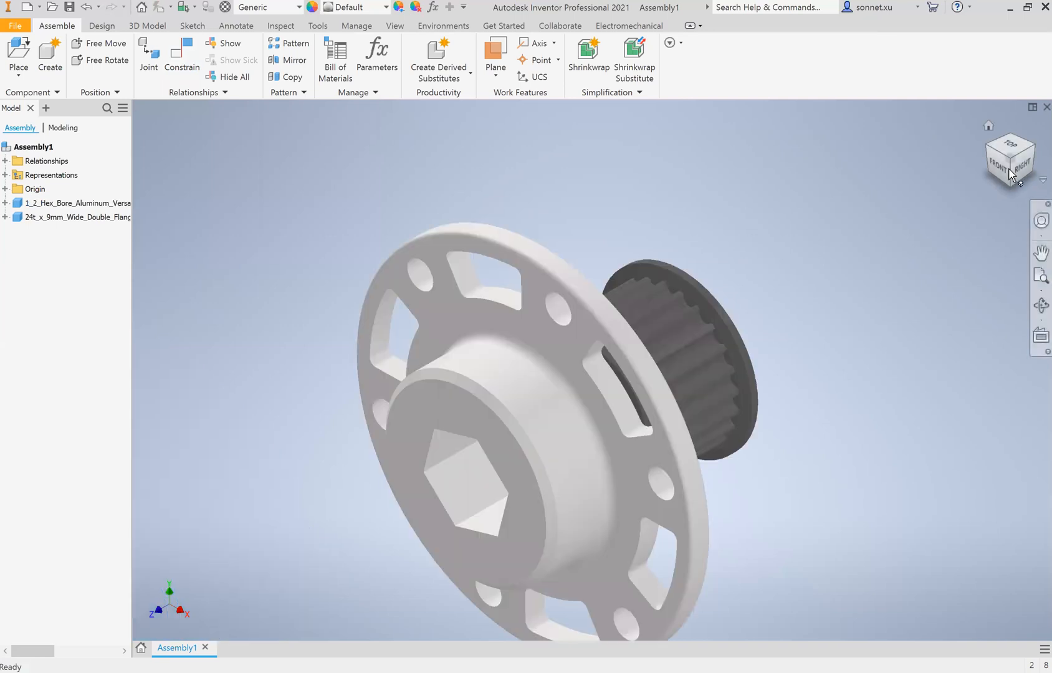
key(F2)
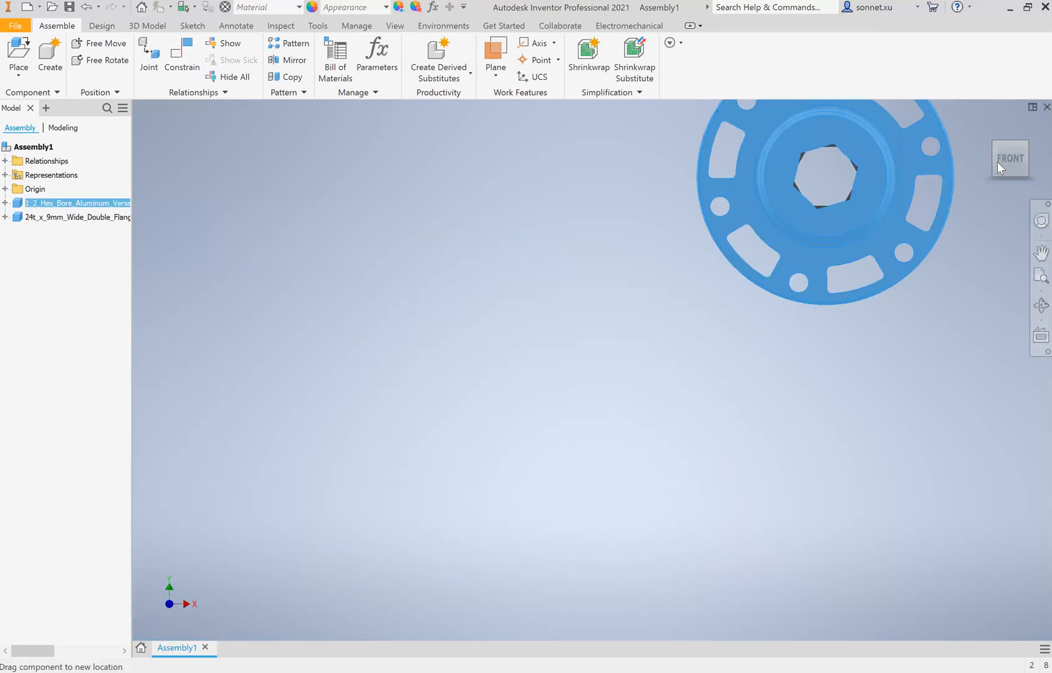
click(1024, 151)
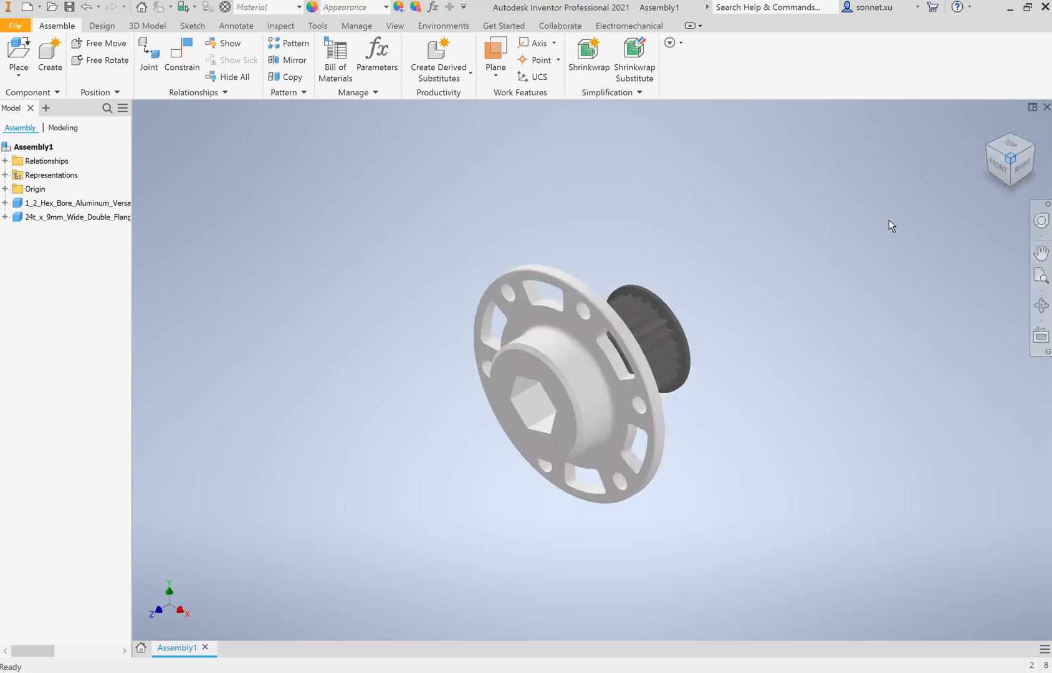
click(680, 371)
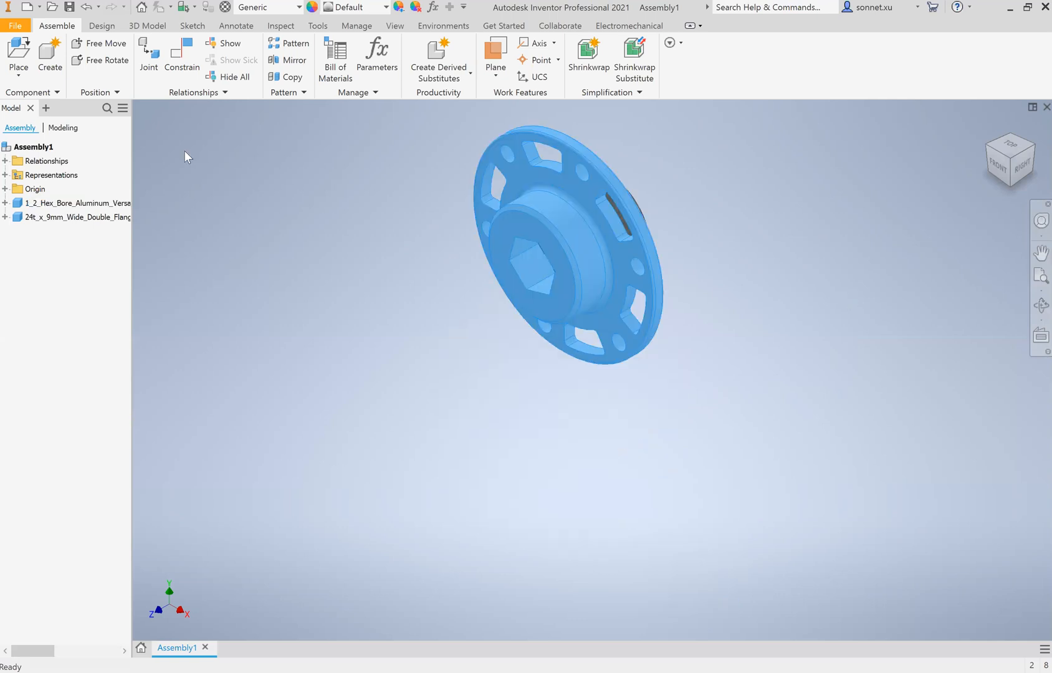
key(Escape)
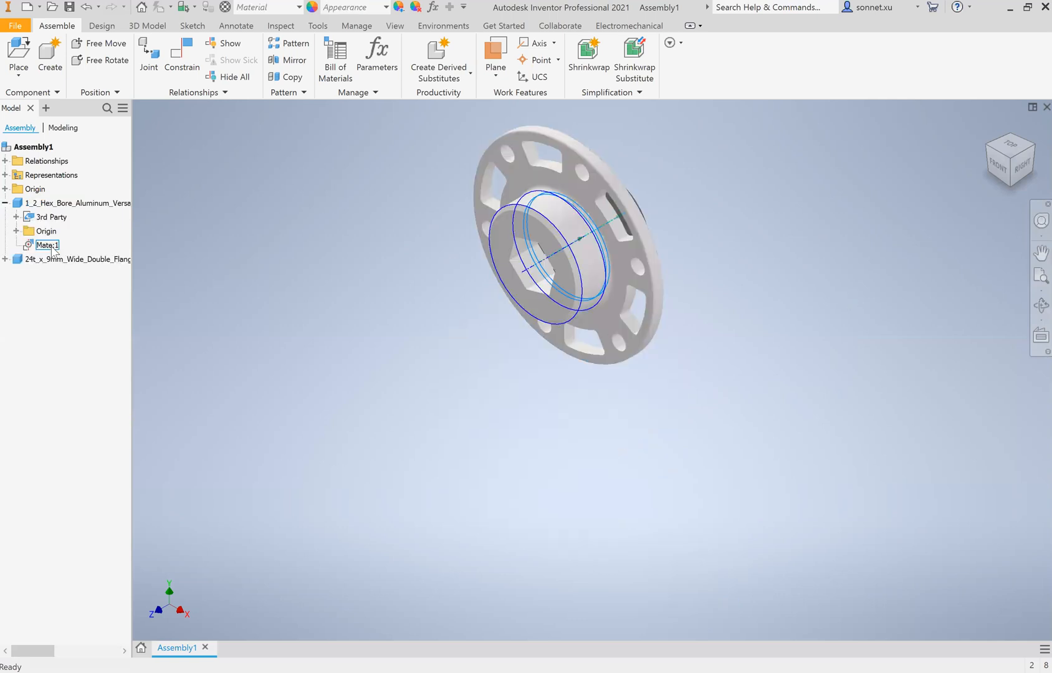
- Remove the axis mate and mate the hub's boss face to the pulley's facing end with a 1.000 in offset
click(614, 281)
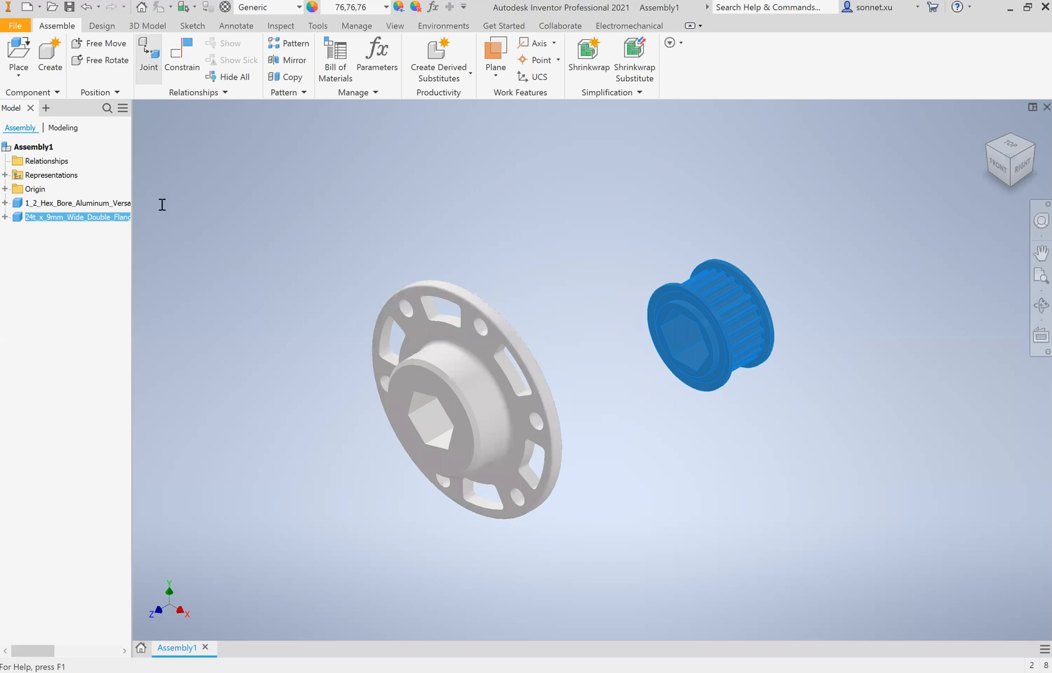
key(c)
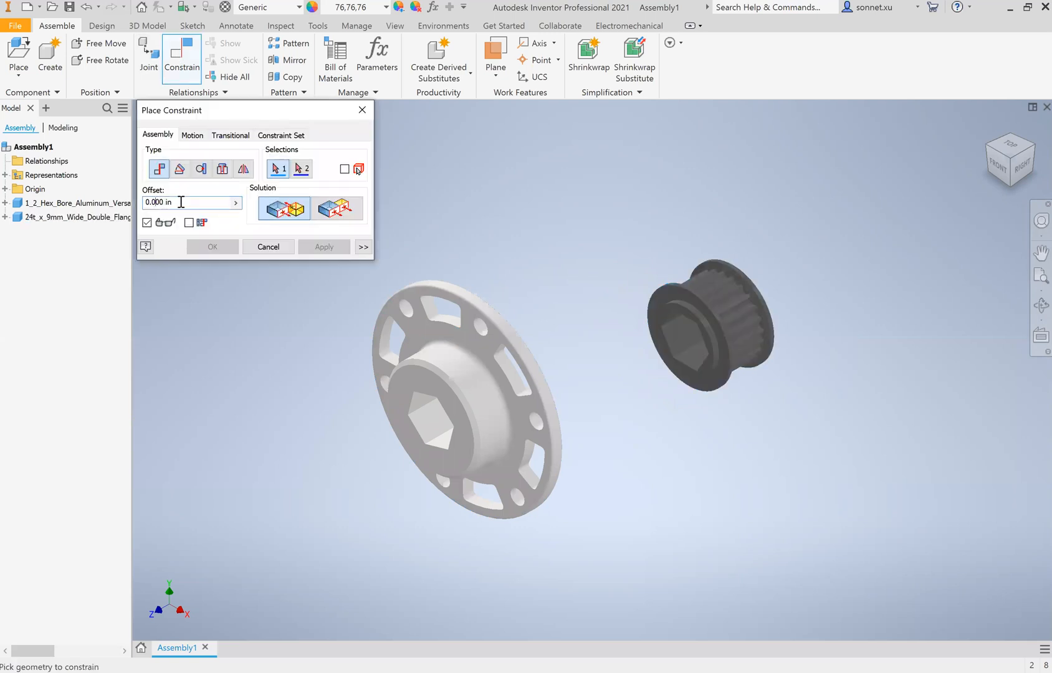
scroll(451, 372, up, 2)
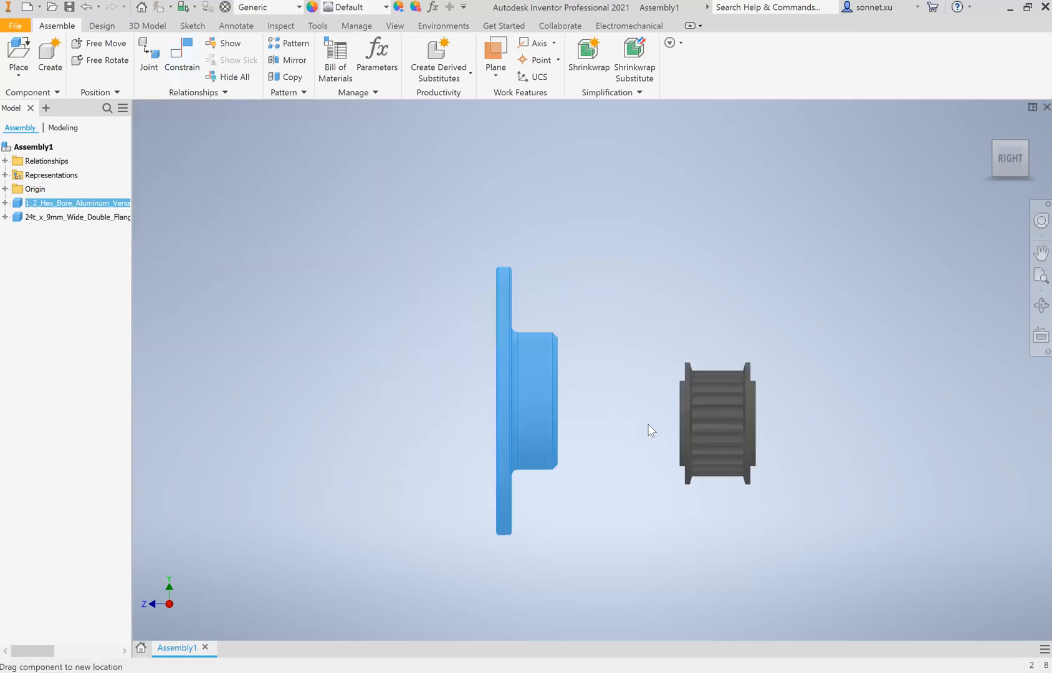
- Delete the 1.000 in face mate and preview a flush between the hub's flange face and the pulley's end face at offsets 2 and -2
right_click(49, 244)
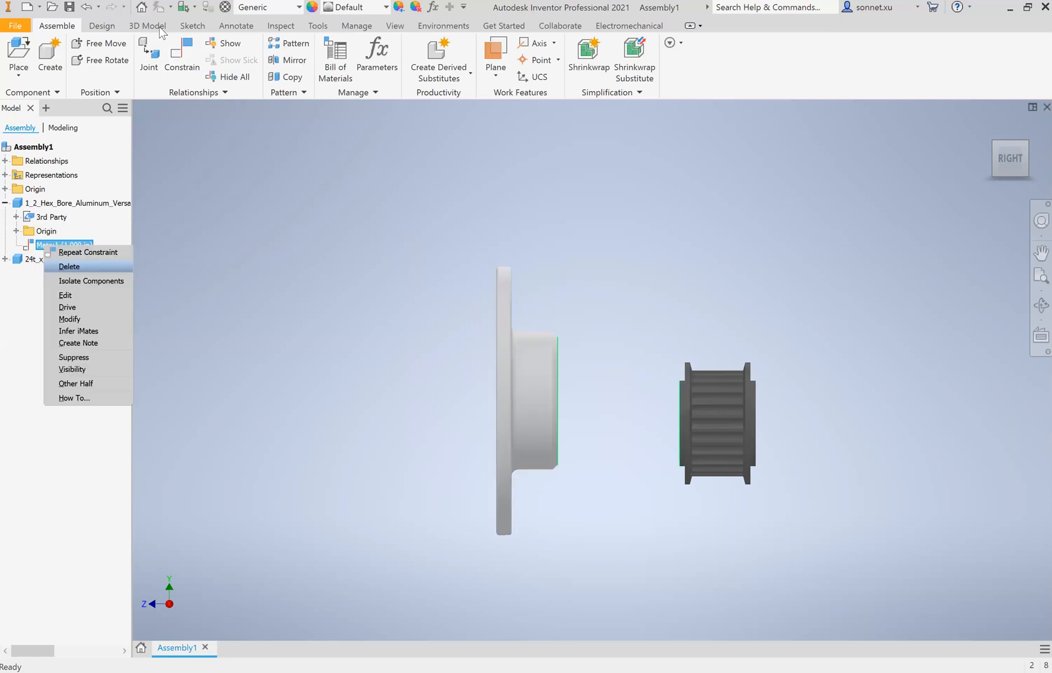
click(69, 266)
click(182, 49)
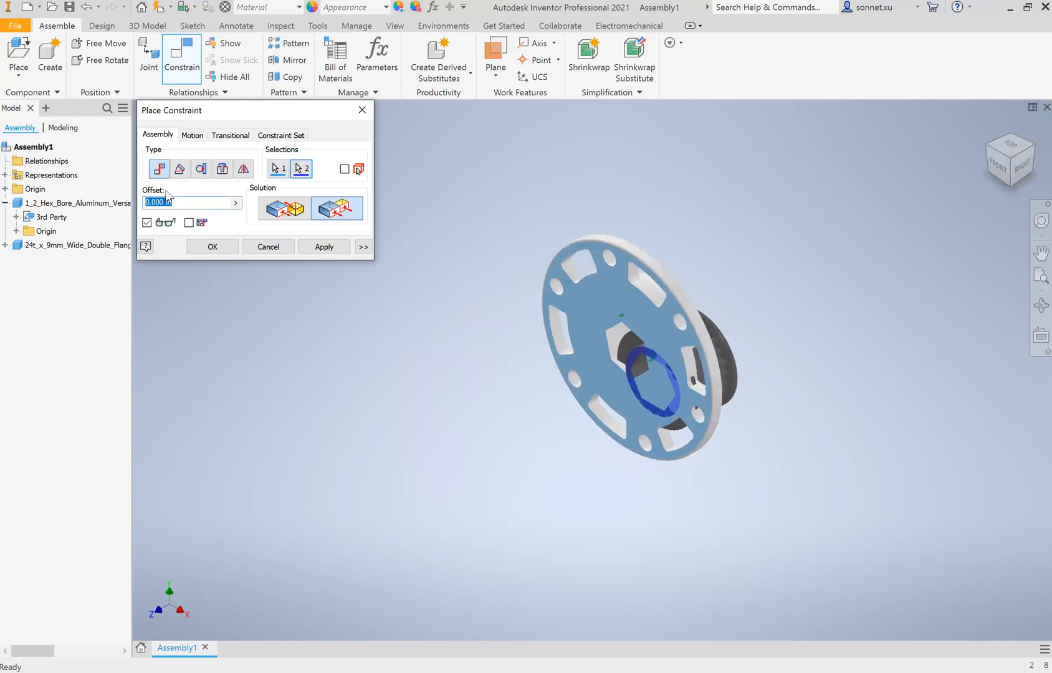
text(2)
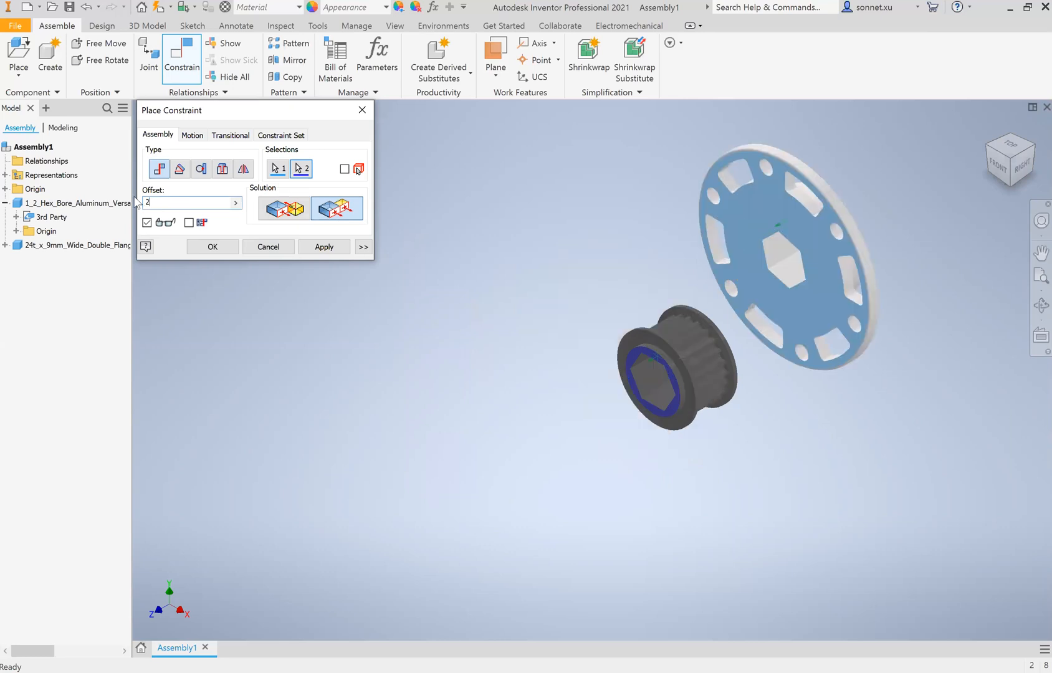
text(-)
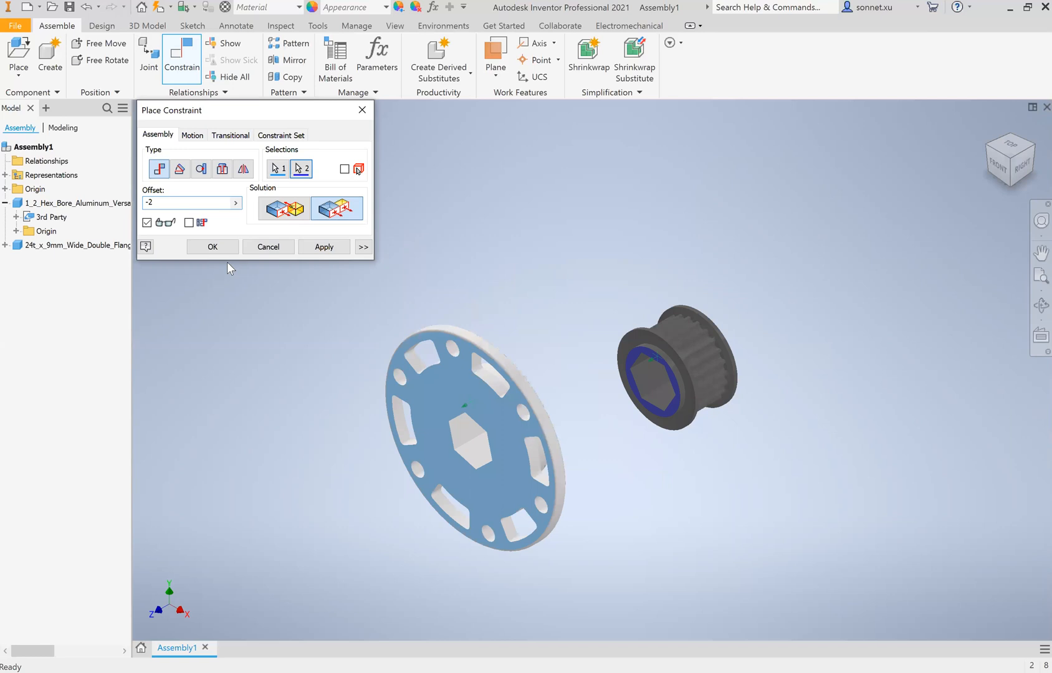
- Try an axis mate between the hub's cylindrical boss and the pulley, keeping the offset at -2
click(281, 165)
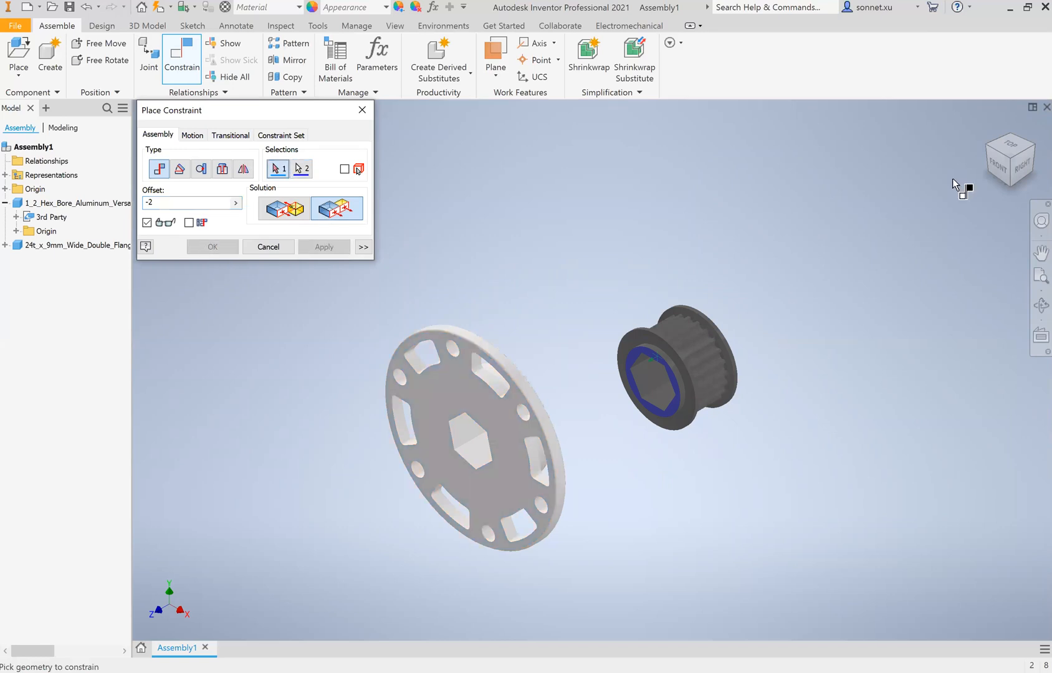
shift+middle_drag(439, 371, 319, 253)
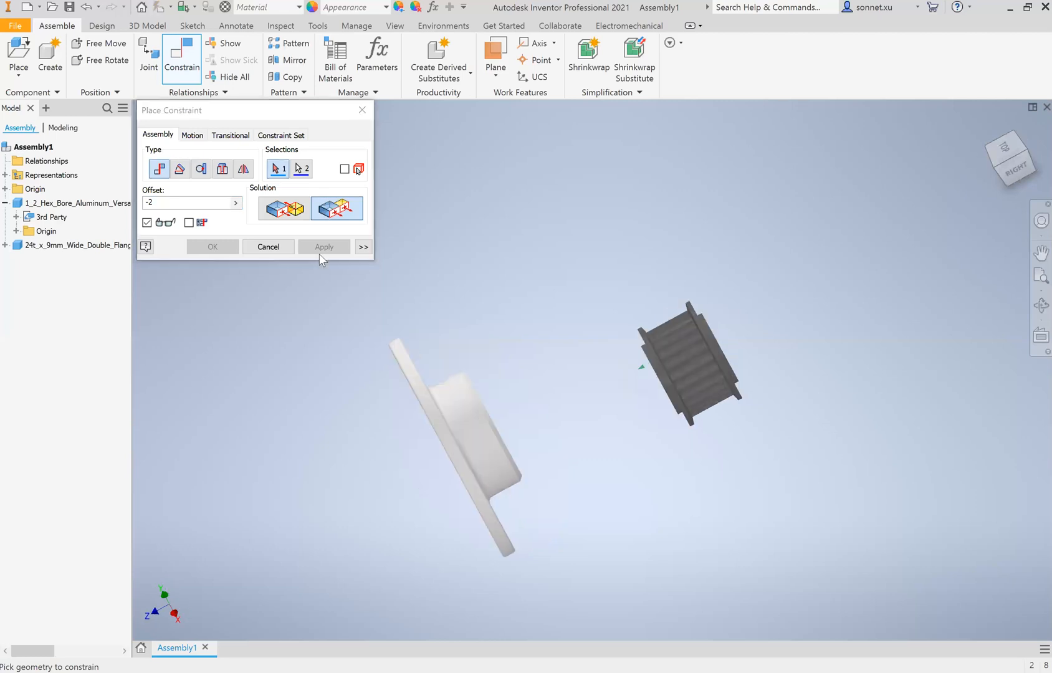
click(472, 435)
click(299, 175)
scroll(717, 338, down, 5)
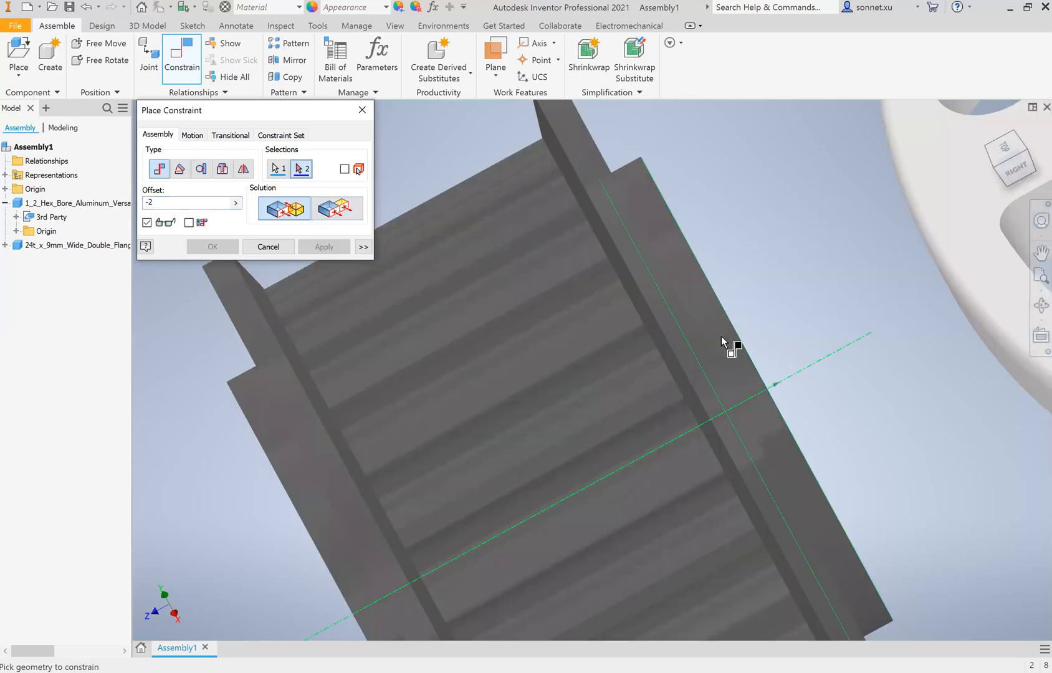
click(716, 338)
scroll(717, 338, up, 5)
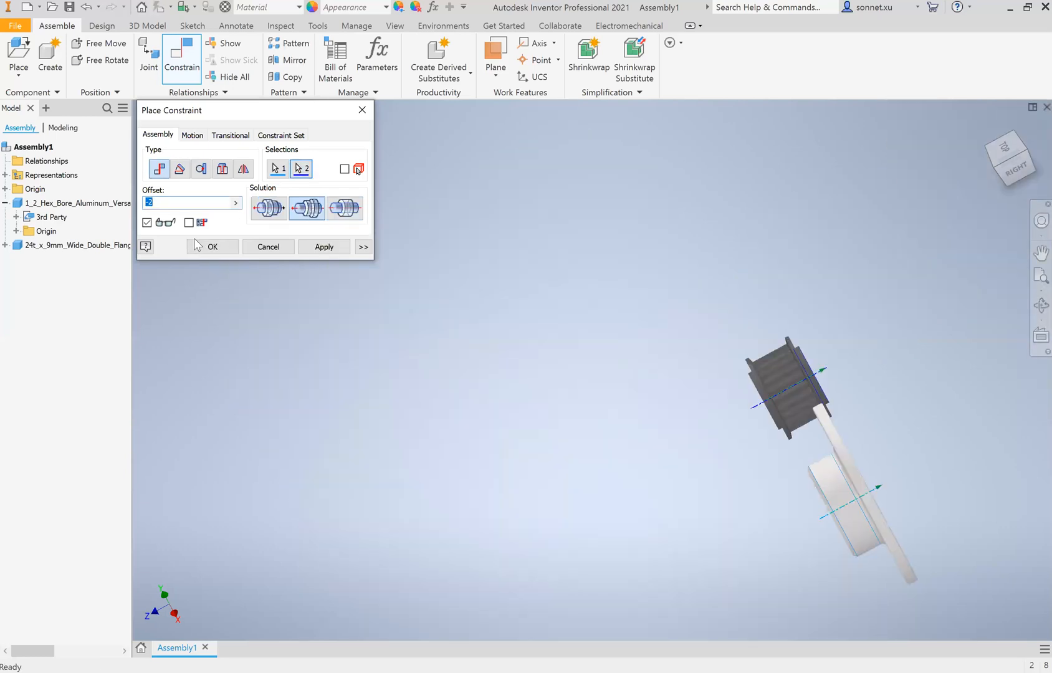
click(998, 167)
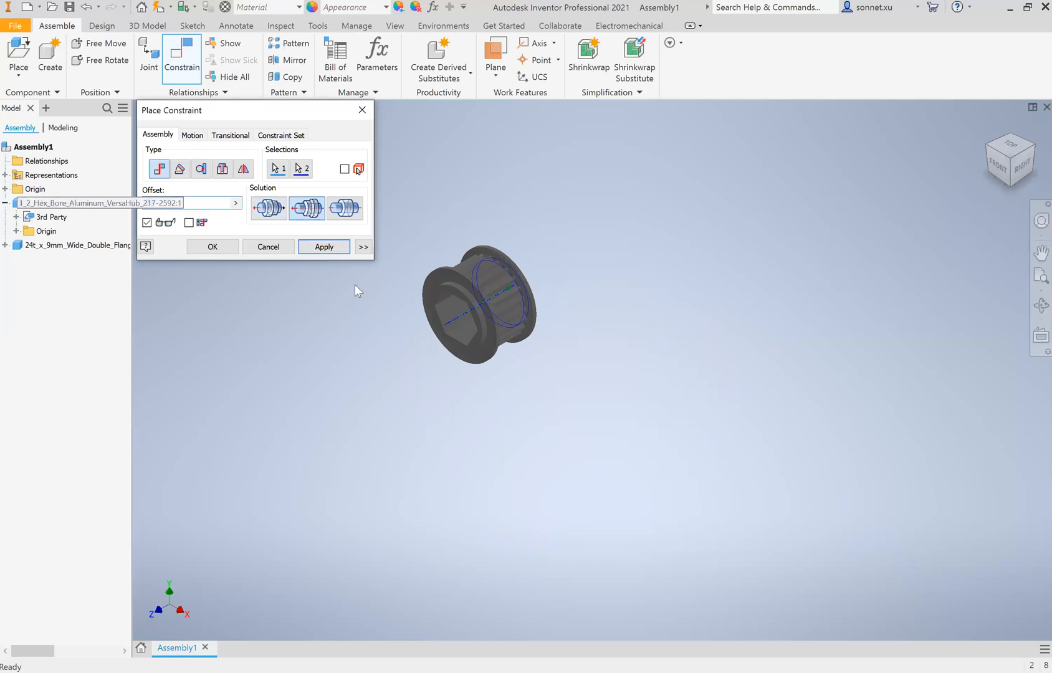
click(214, 249)
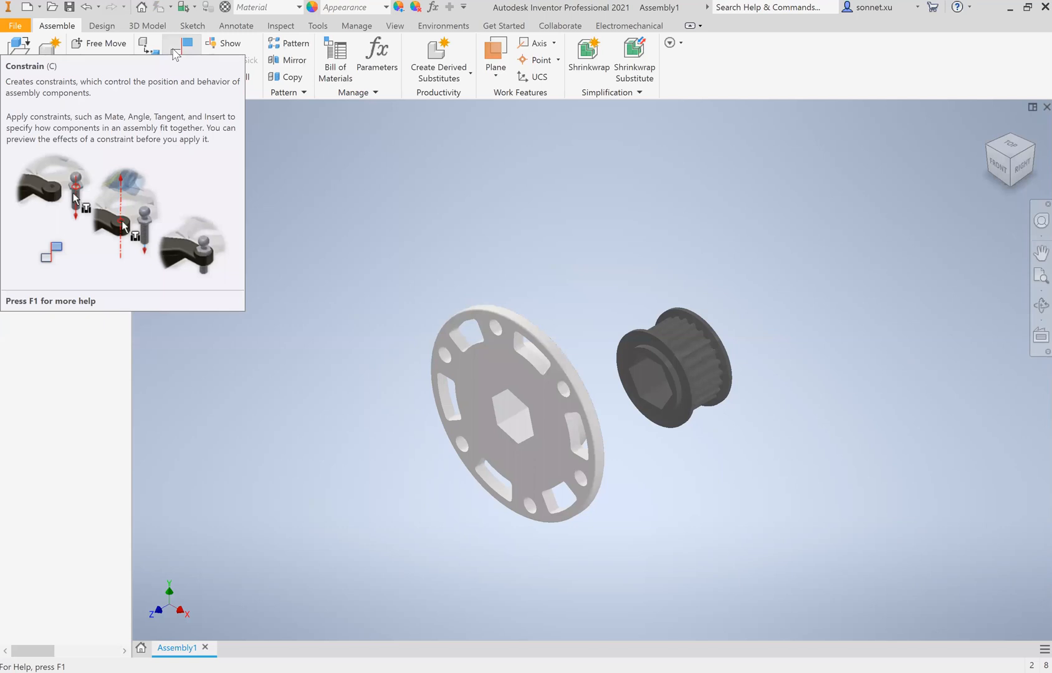
- Mate the hub's axis to the pulley's axis and the hub's boss face to the pulley's end face with 0.000 in offset
key(c)
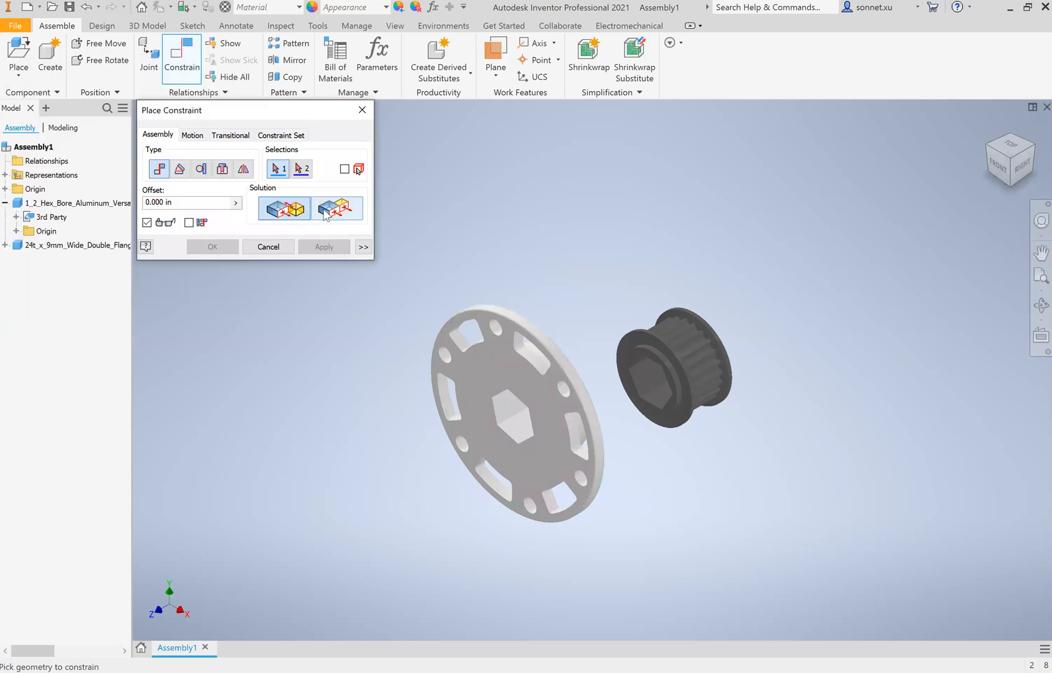
mouse_move(996, 167)
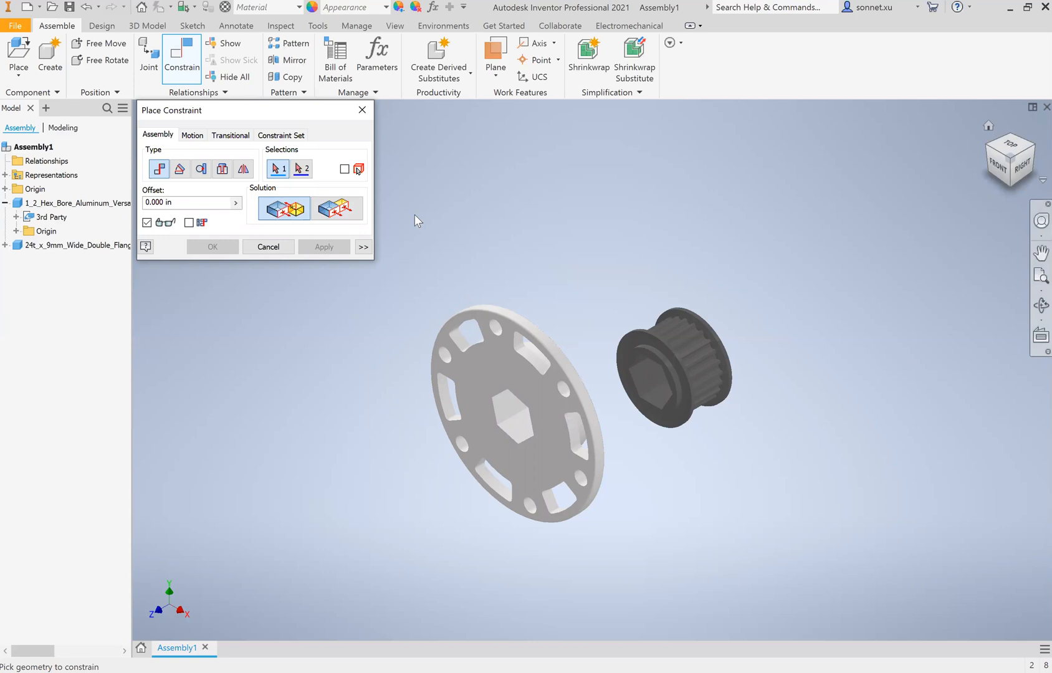
click(212, 247)
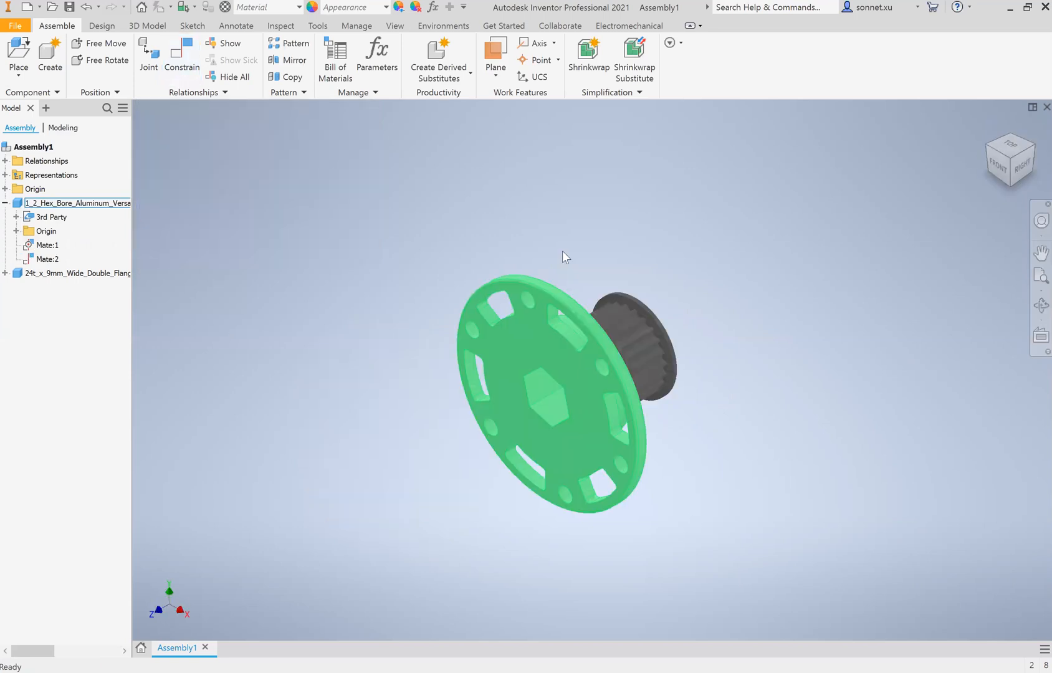
- Ground the hex-bore hub and try moving the hub and pulley to check how they are constrained
right_click(586, 391)
click(563, 246)
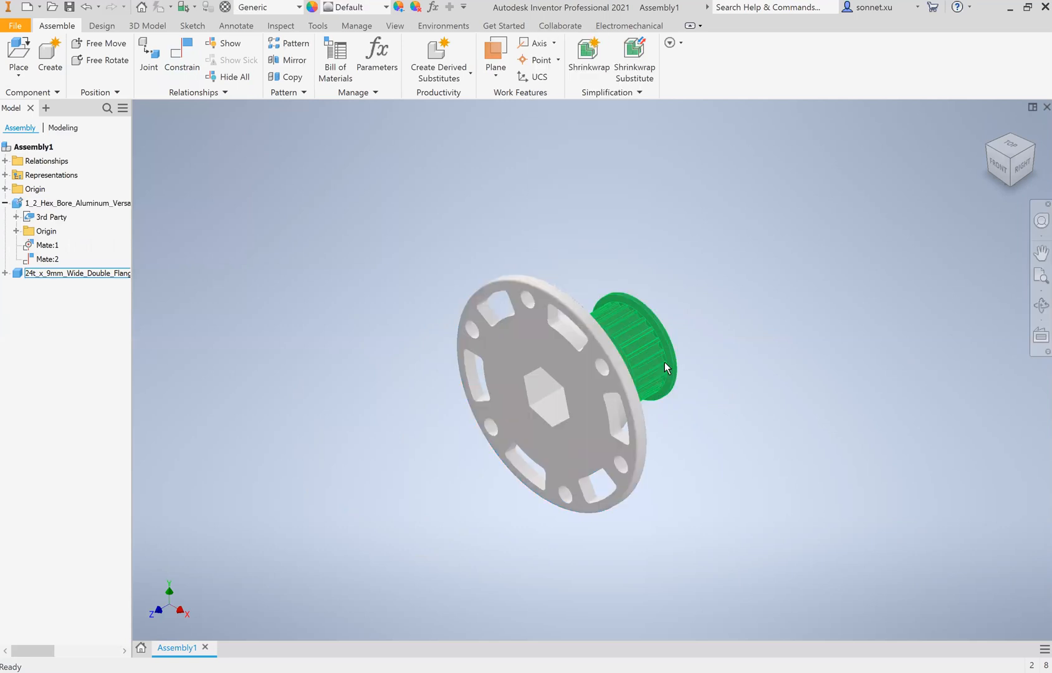
click(539, 337)
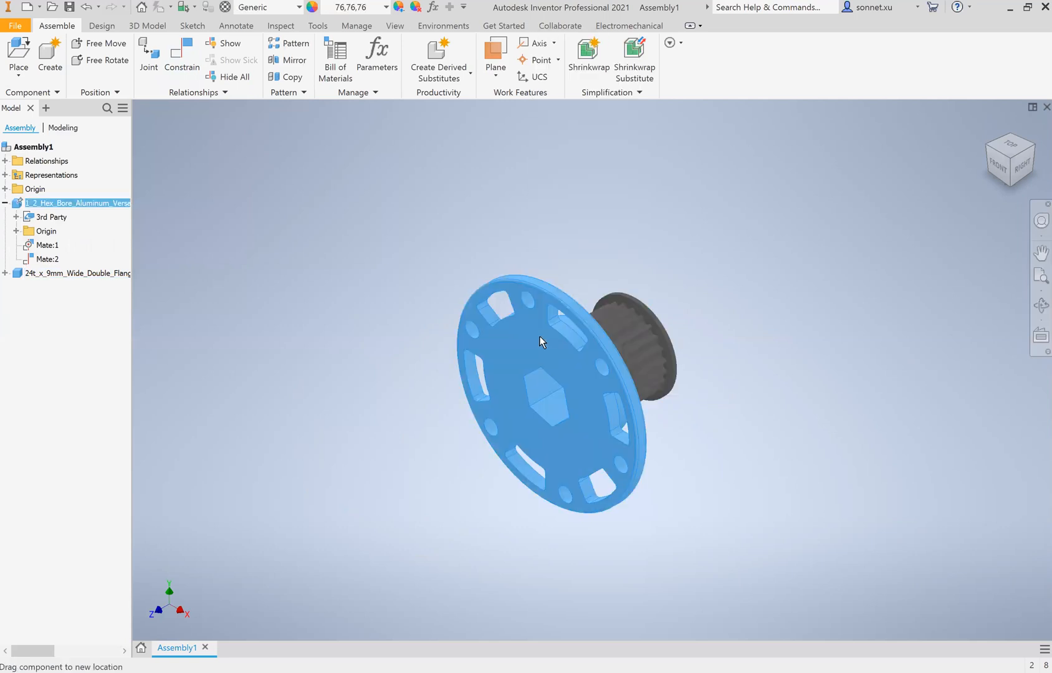
click(617, 363)
key(Escape)
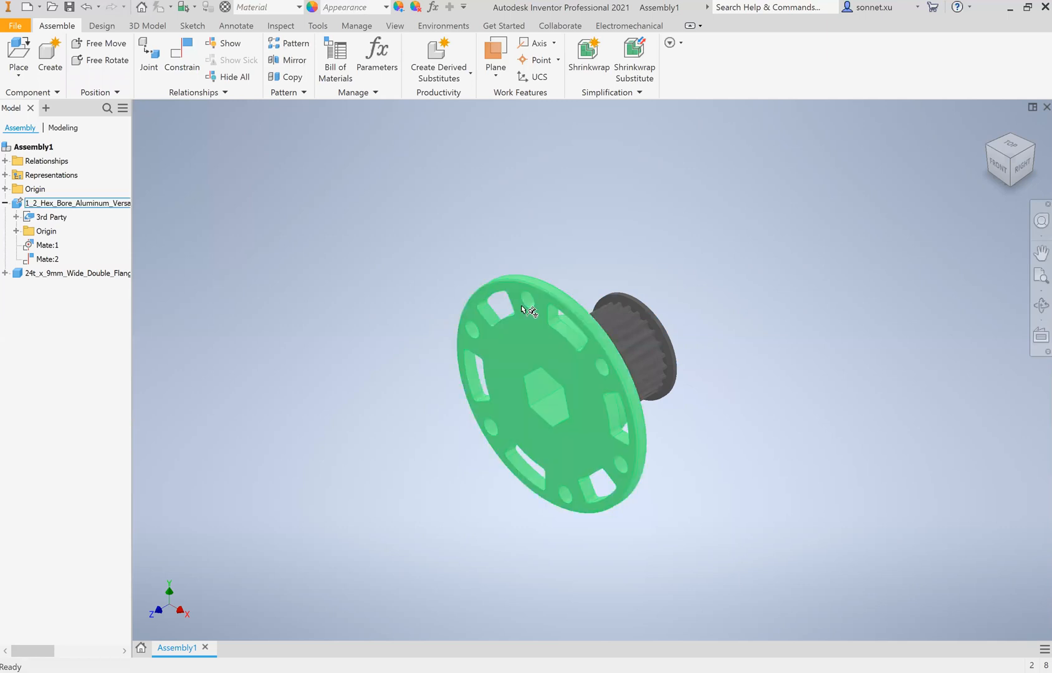
click(638, 307)
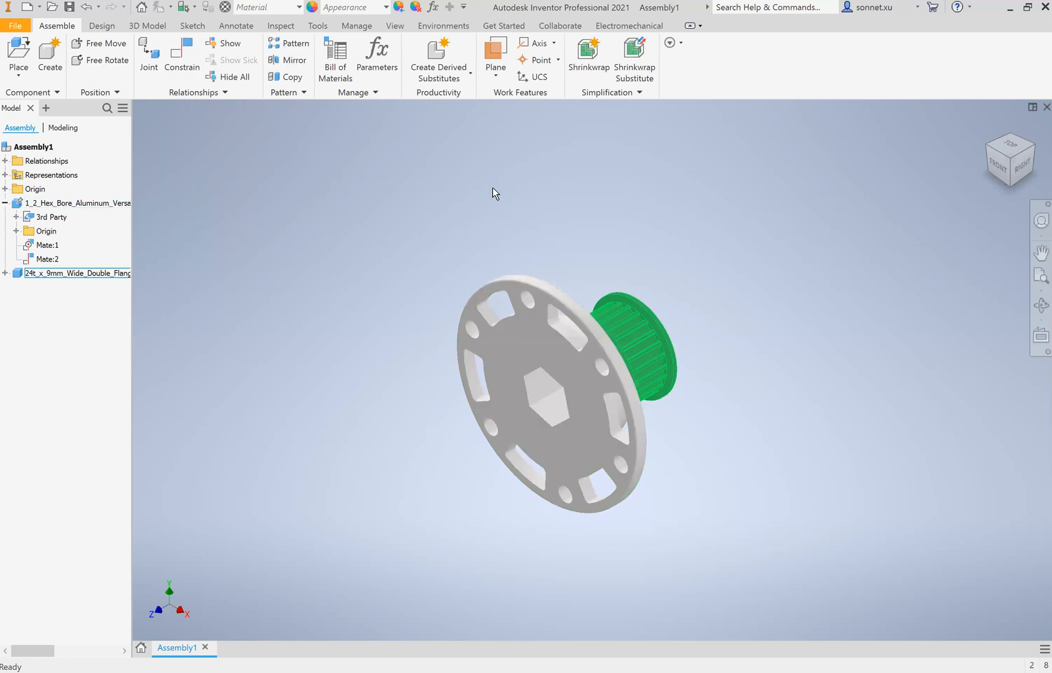
click(605, 295)
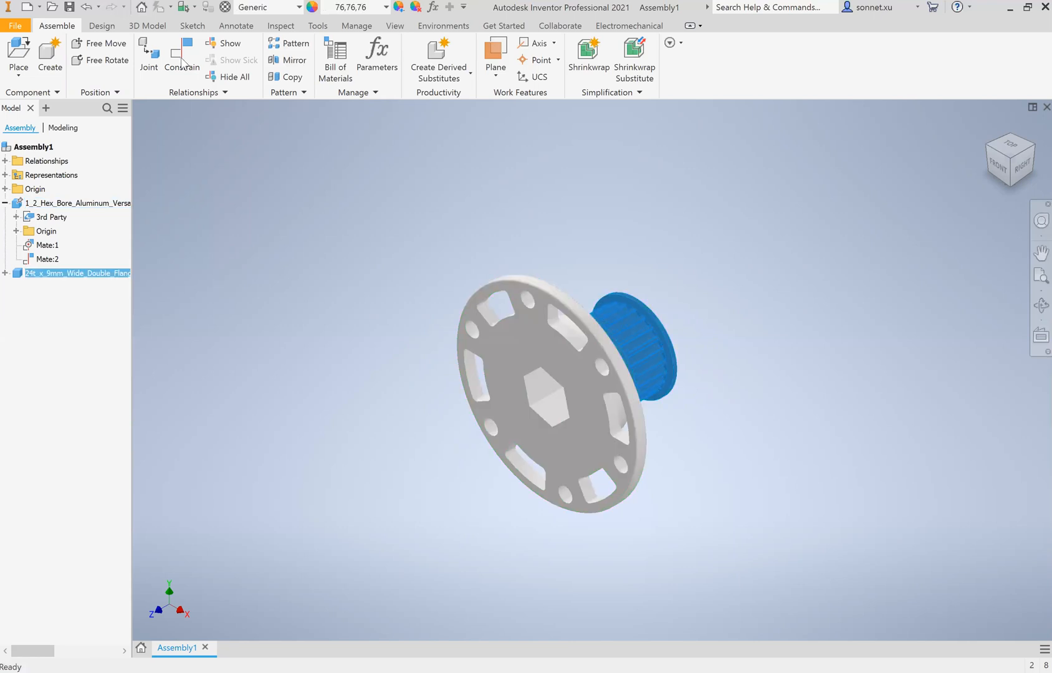
key(Escape)
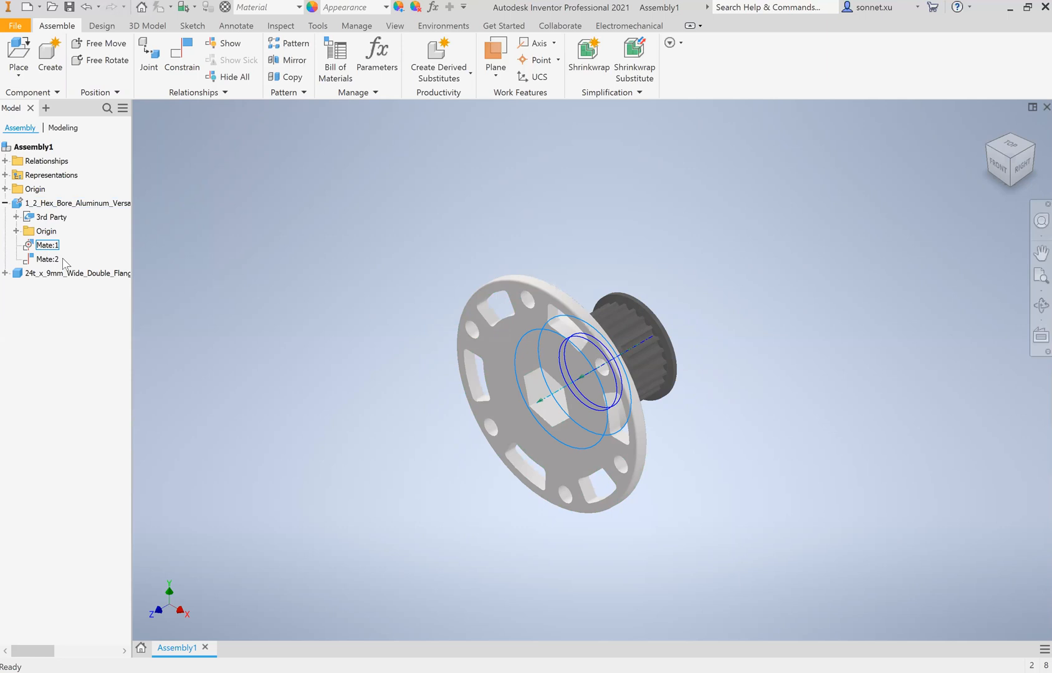
- Rename the hub's Mate:1 constraint as contrainone
shift+click(63, 260)
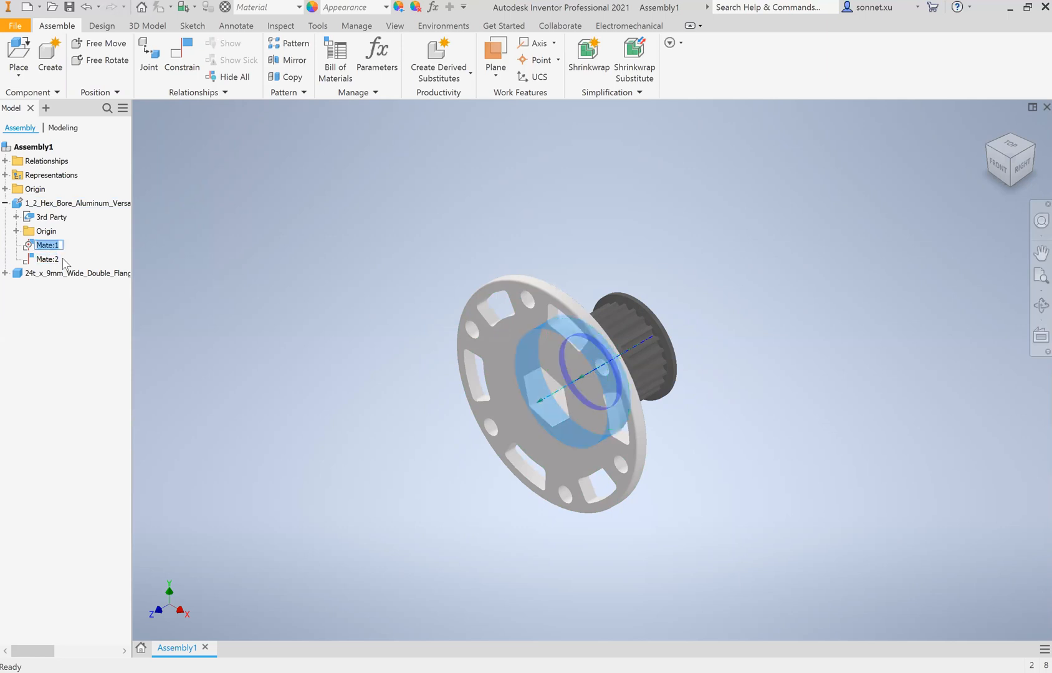
text(contrainone)
key(Return)
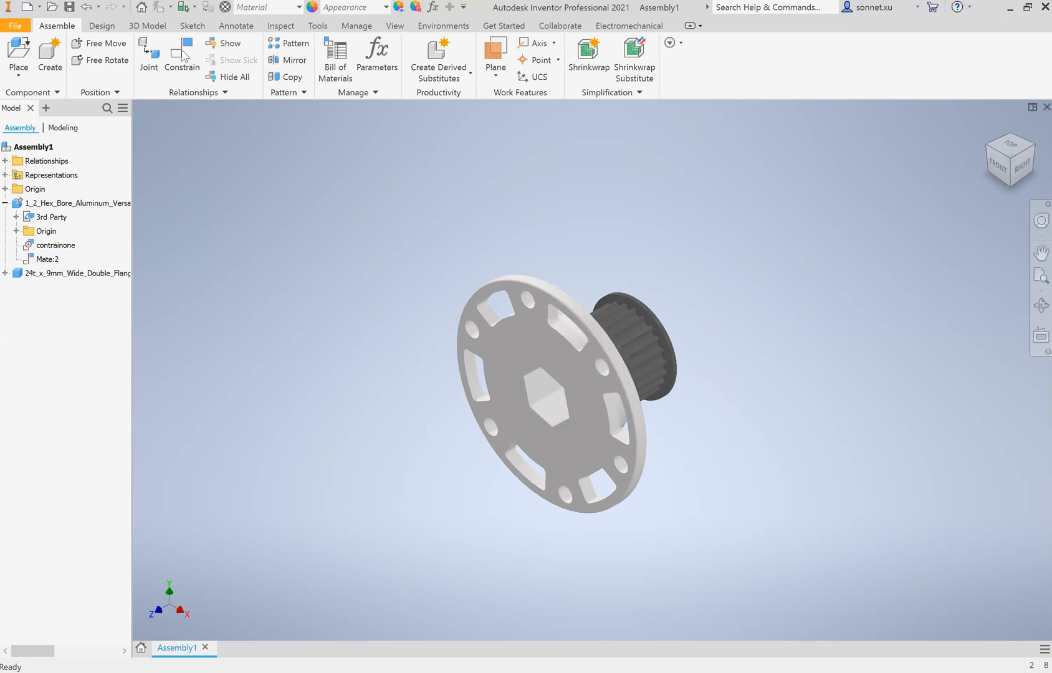